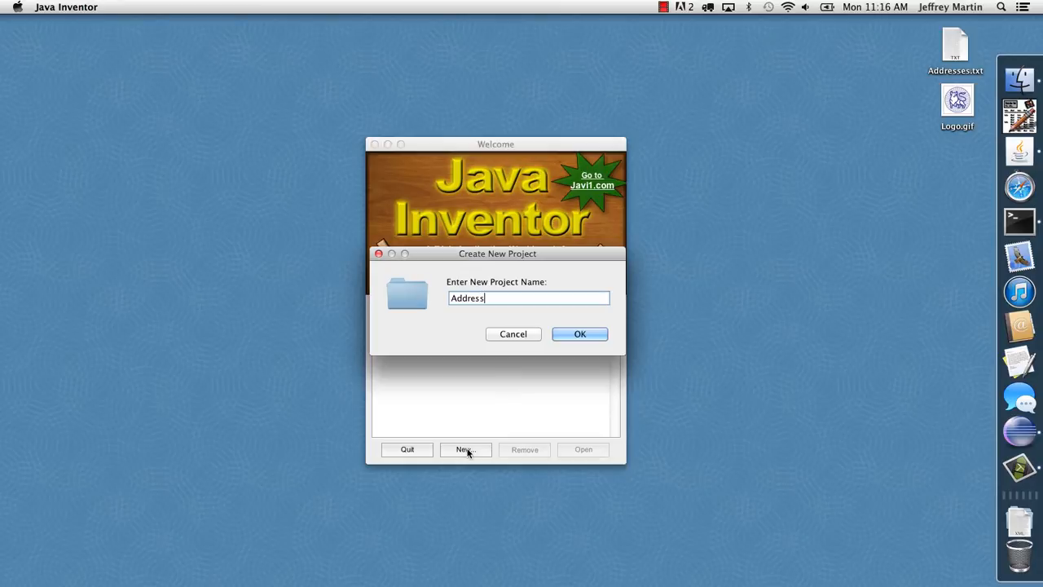
Create a new project named AddressBook and open it
key("Return")
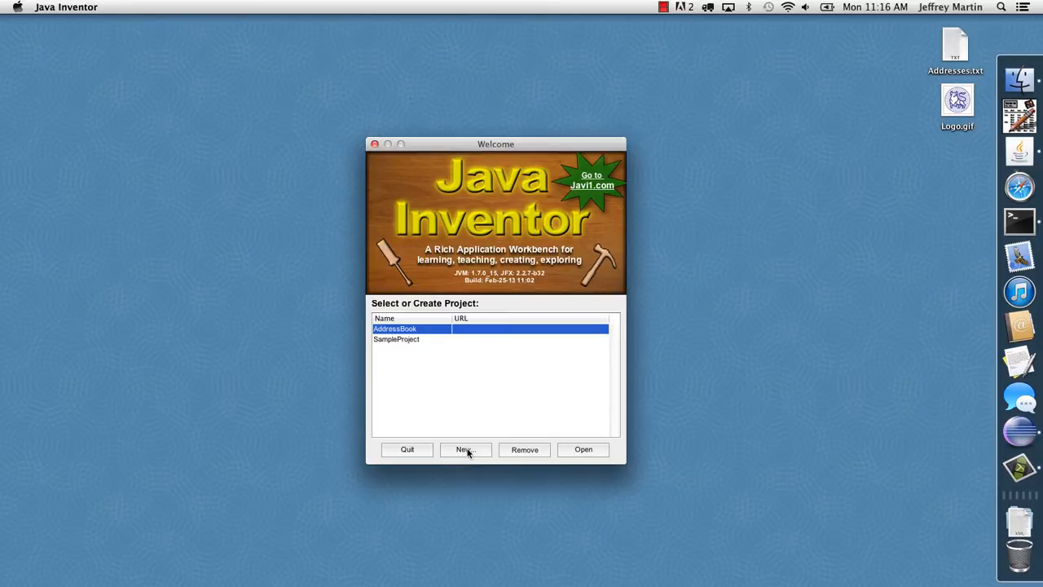
left_click(584, 450)
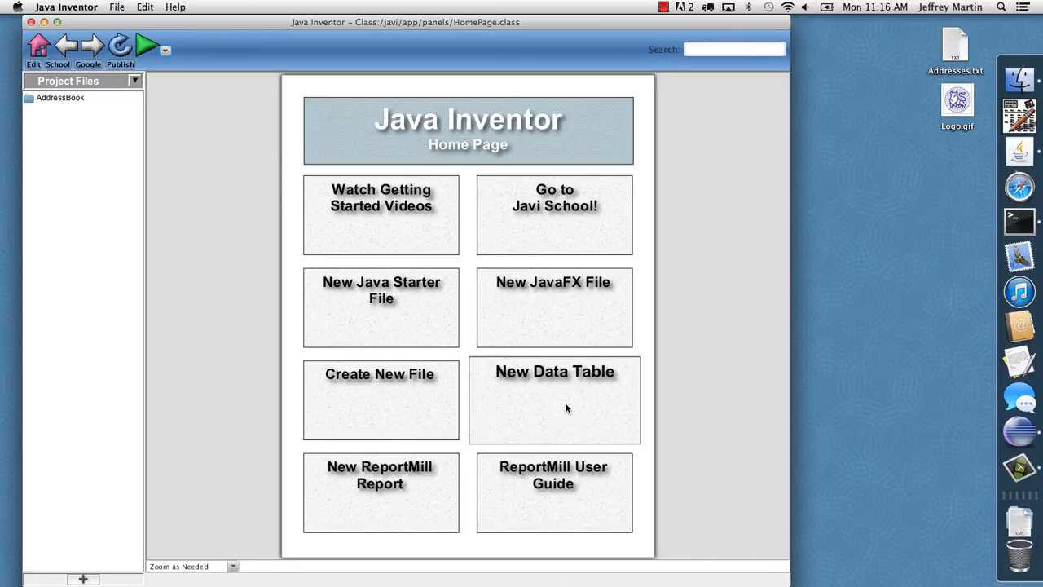
Create a new data table named Friend and name its first text field Name
left_click(545, 395)
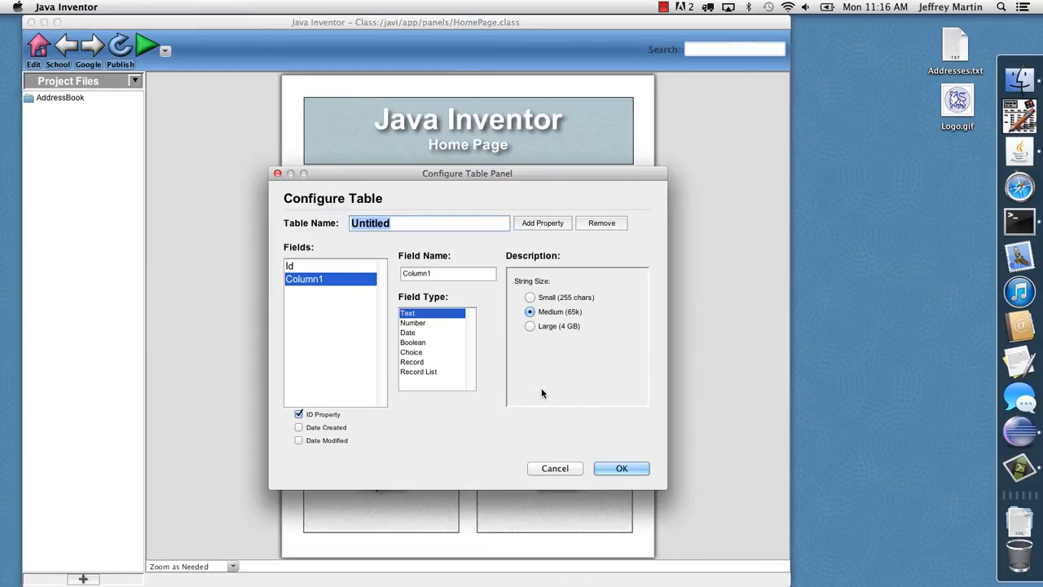
type("Friend")
key("Tab")
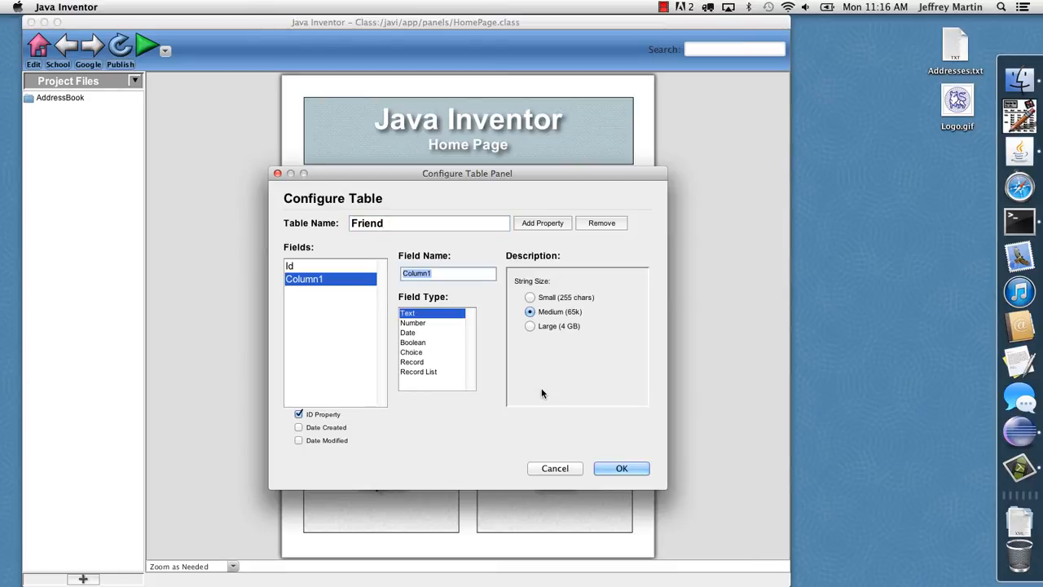
type("Name")
Add the text fields Address, CityStateZip and Phone to the Friend table and finish the table setup
left_click(538, 227)
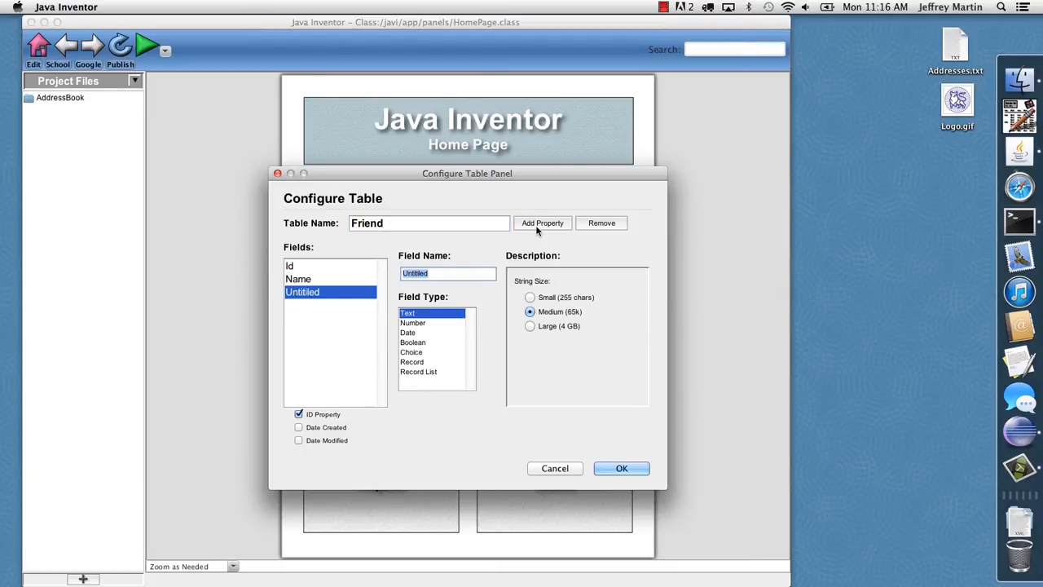
type("Address")
left_click(536, 229)
type("Ci")
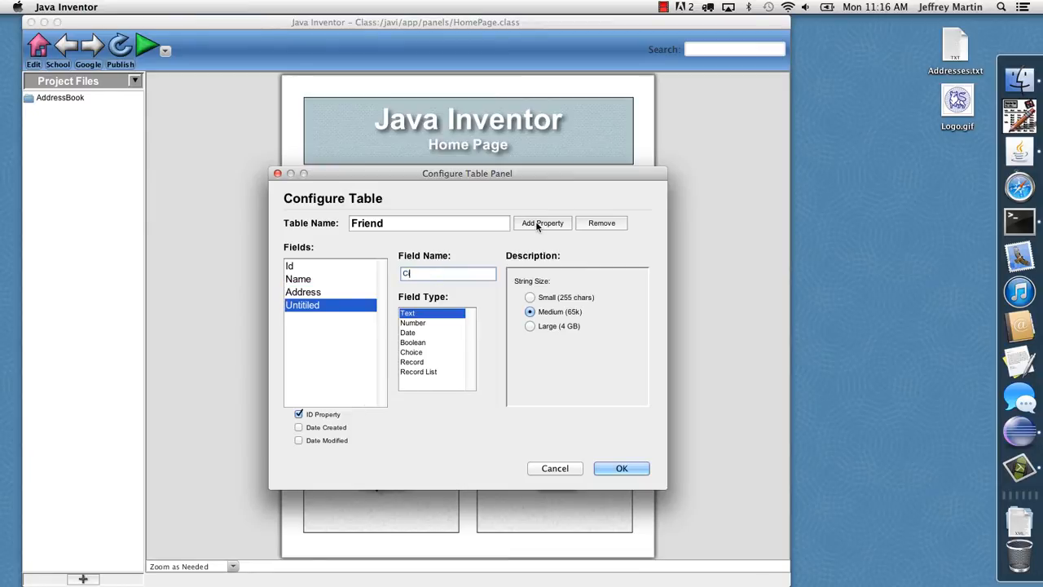
type("tyStateZip")
left_click(537, 227)
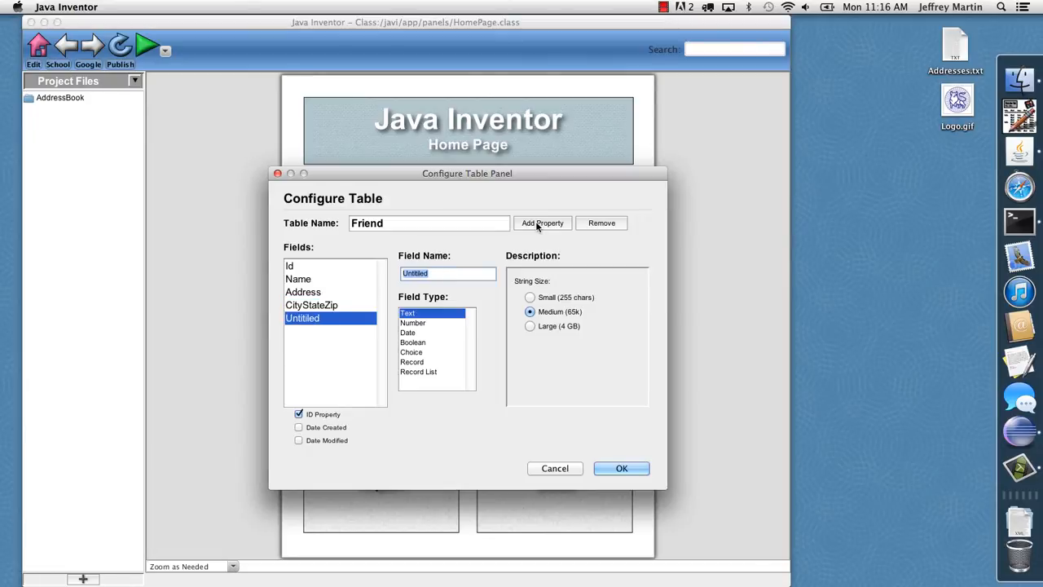
type("Phone")
left_click(614, 470)
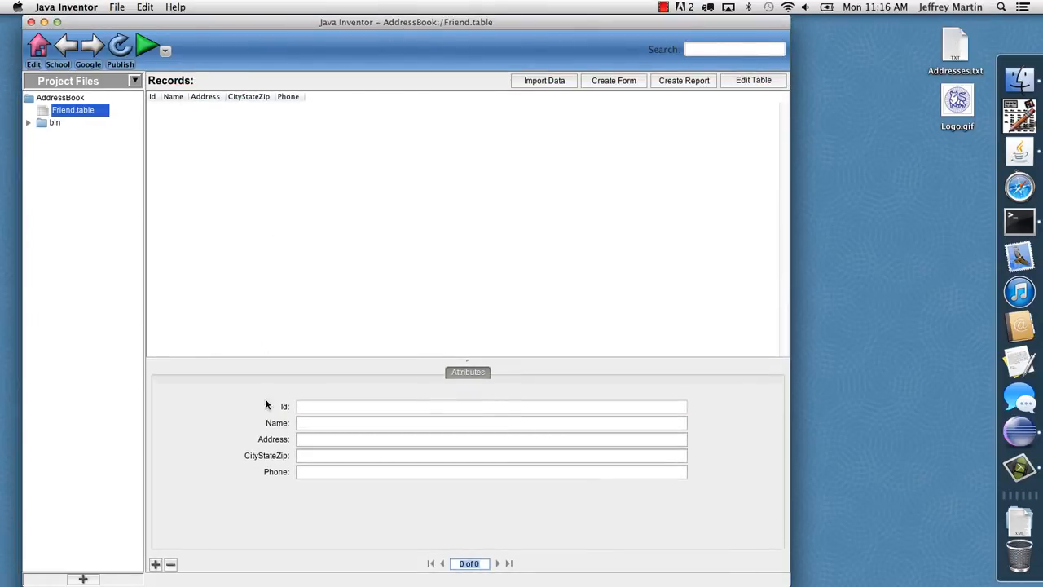
Add a record to the Friend table with the contact's full name, street address, city and state, and phone number
left_click(155, 564)
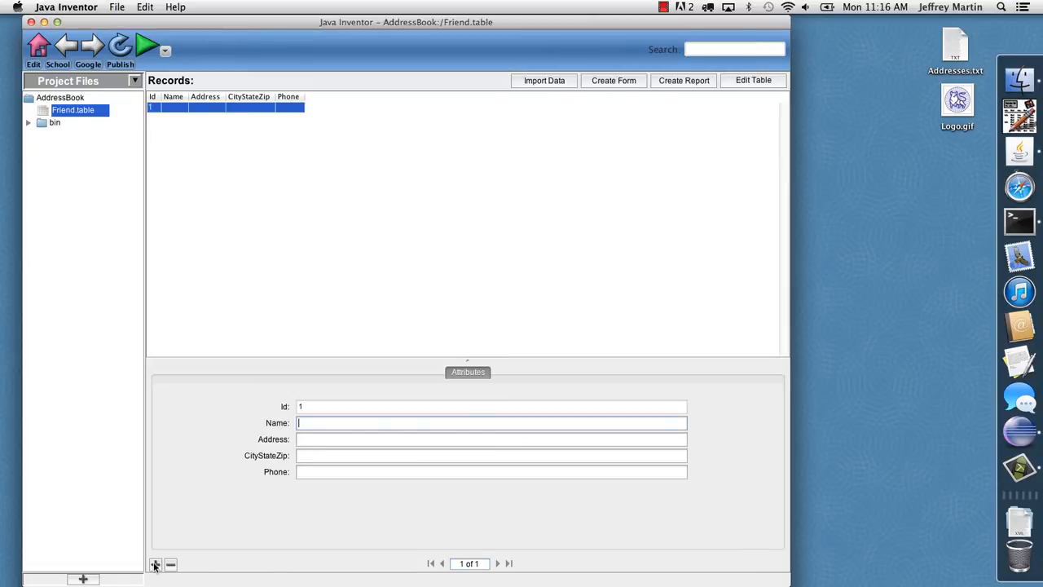
type("John Doe")
key("Tab")
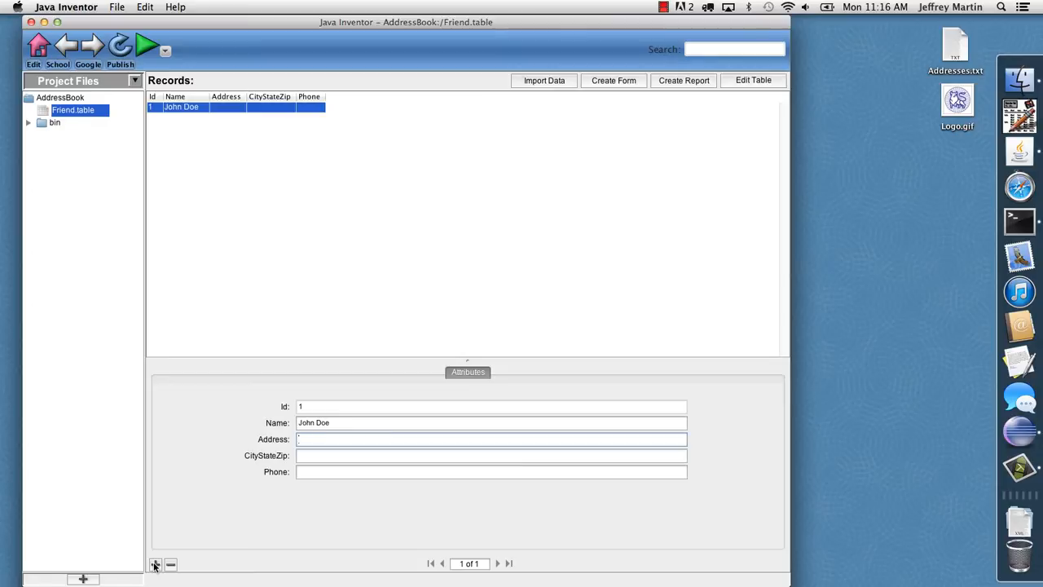
type("1000 Main")
key("Tab")
type("New")
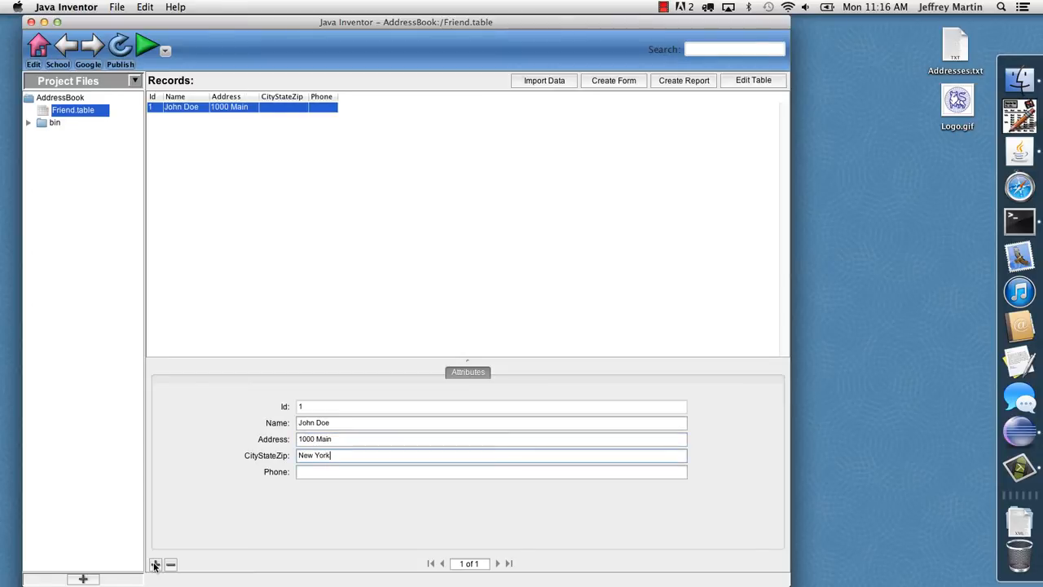
type(" York, NY")
key("Tab")
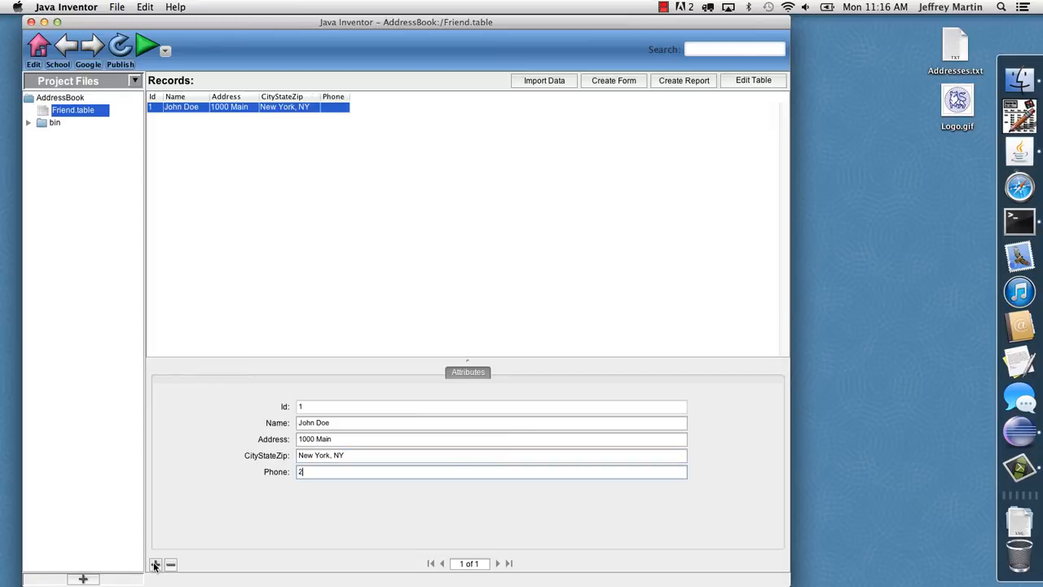
type("212.555.1345")
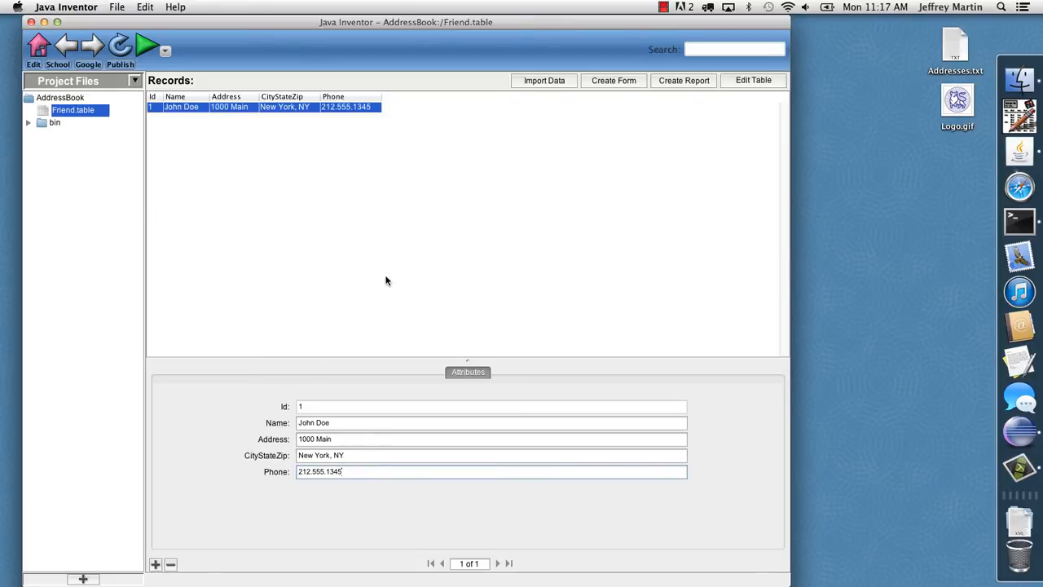
Check the contents of Addresses.txt, import the file into the Friend table, and look through the imported records
left_click(543, 80)
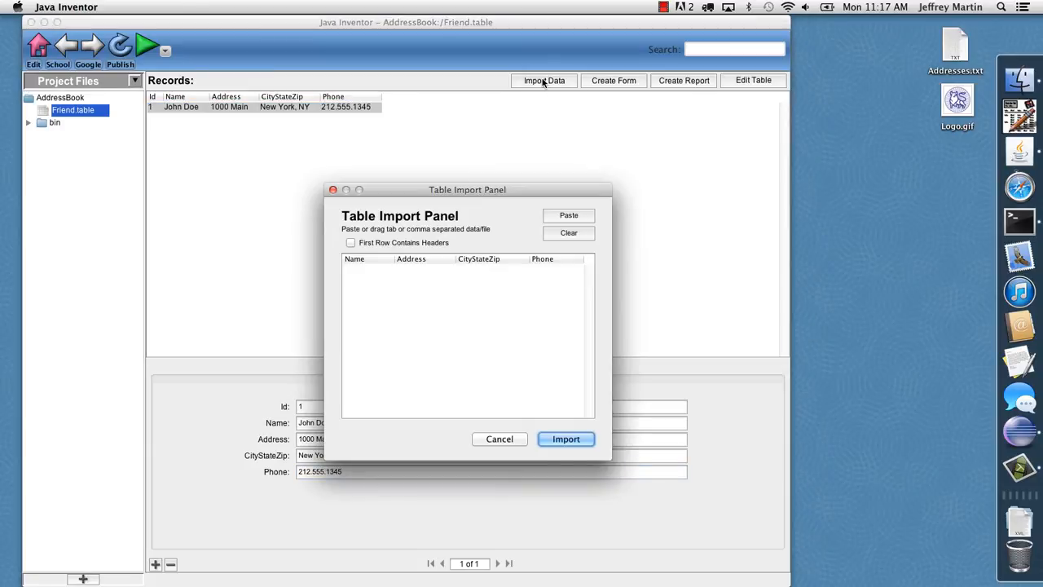
double_click(954, 54)
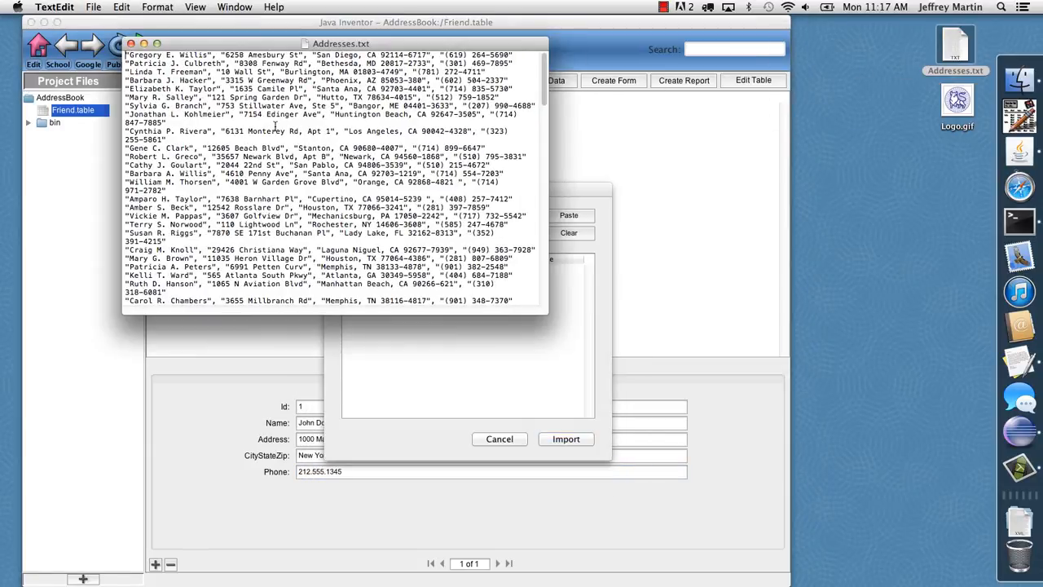
key("super+w")
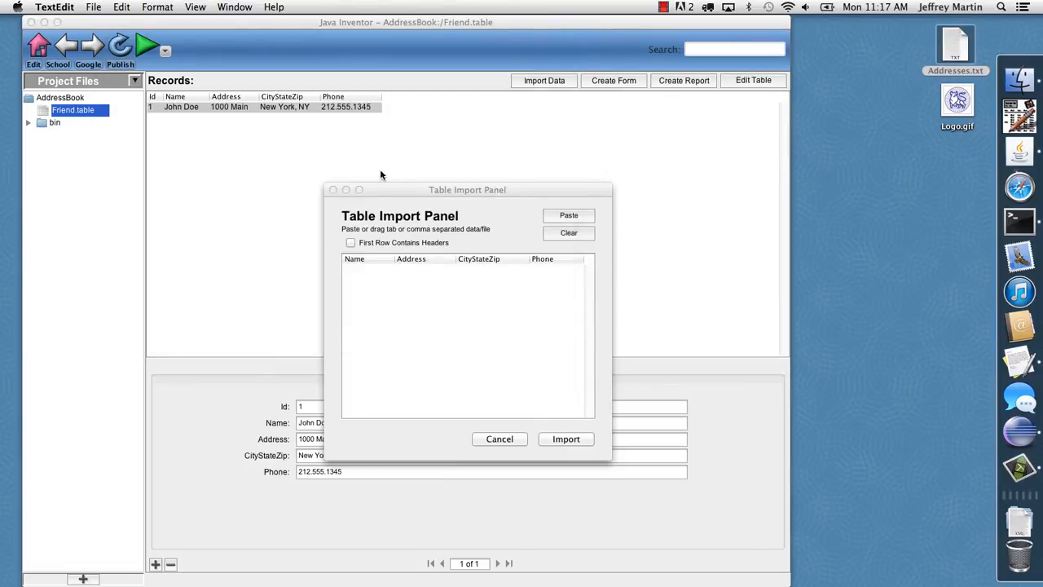
left_click_drag(943, 50, 450, 373)
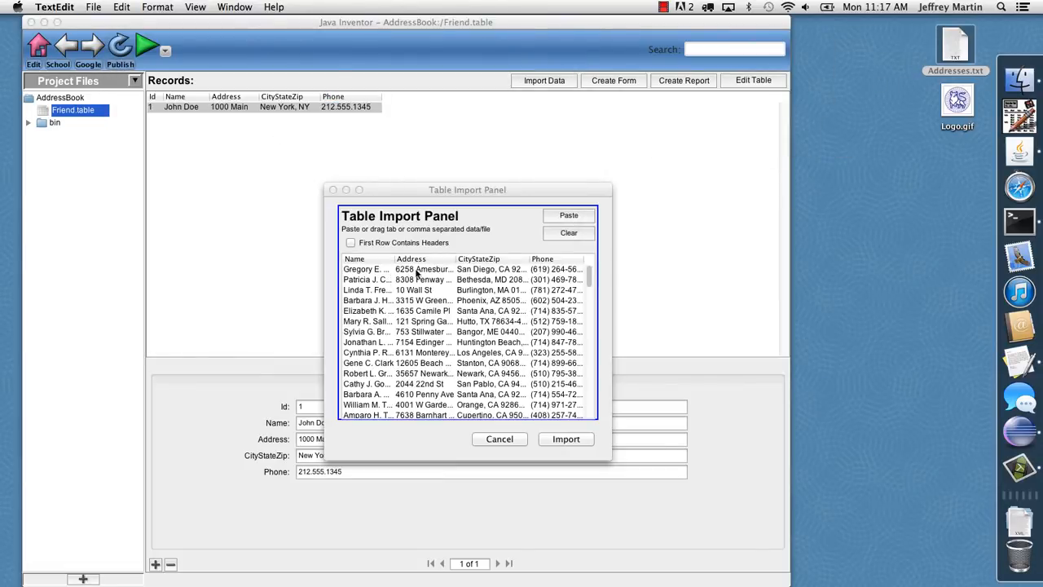
scroll(445, 345, "down", 3)
scroll(445, 345, "down", 3)
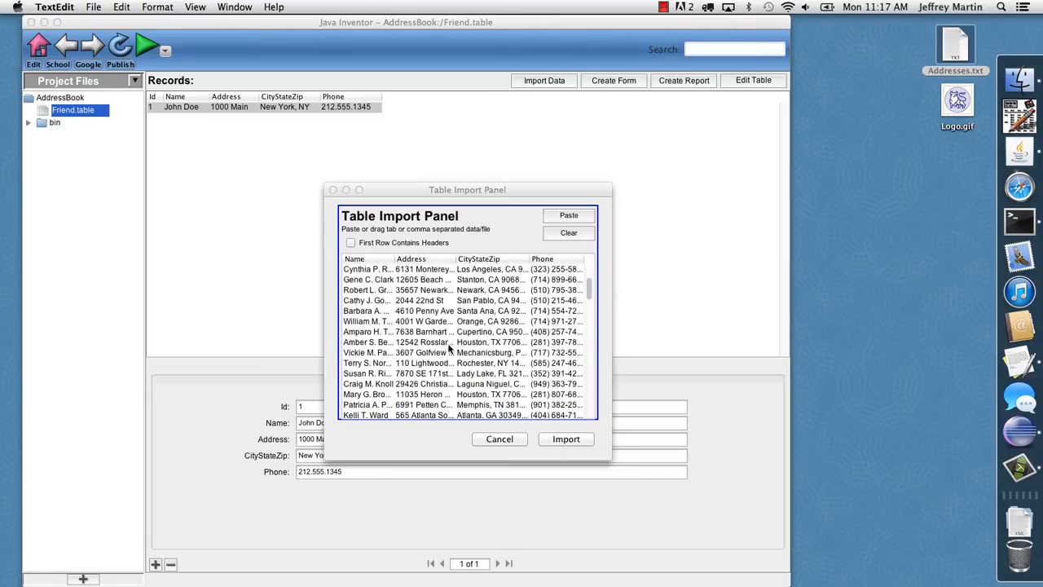
left_click(565, 440)
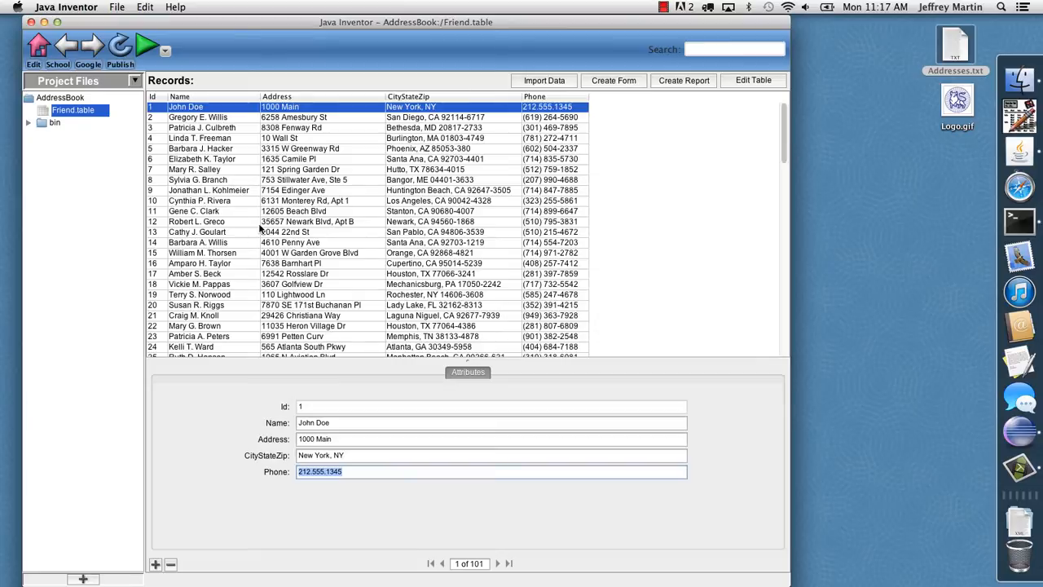
scroll(274, 259, "down", 4)
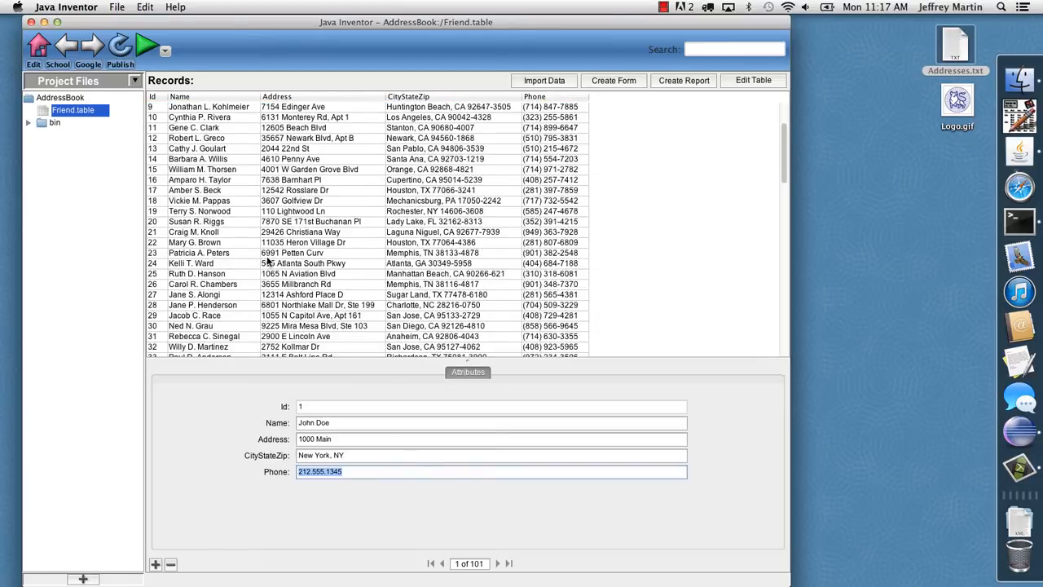
scroll(300, 243, "up", 4)
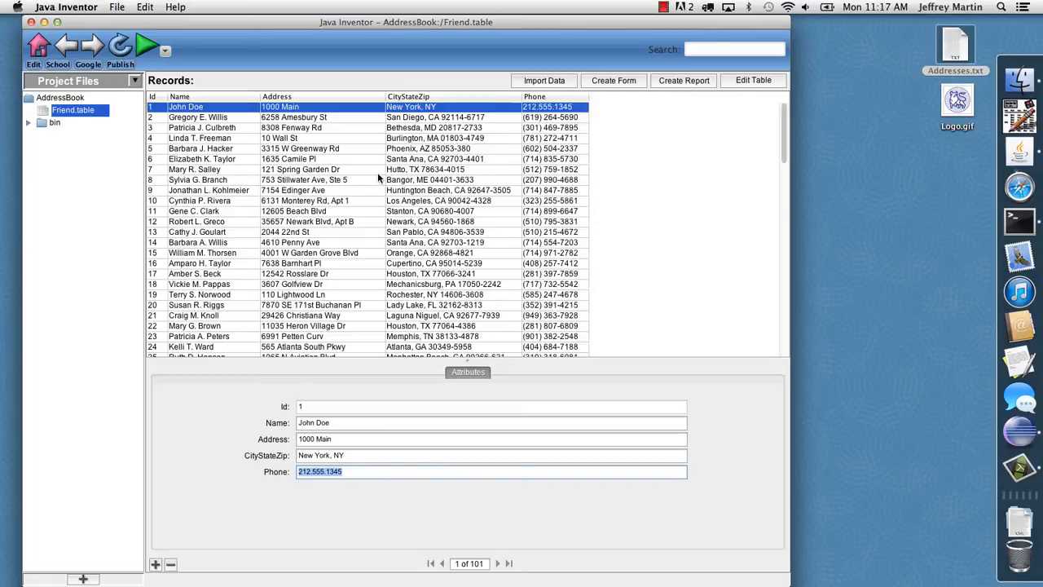
Start a form for the Friend table and set its header text to AddressBook
left_click(613, 82)
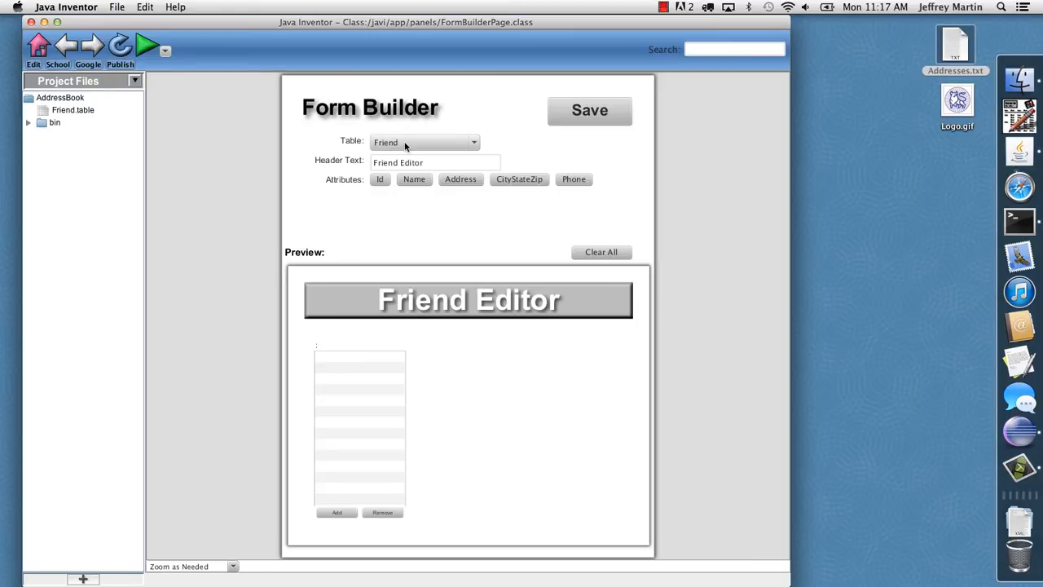
double_click(404, 162)
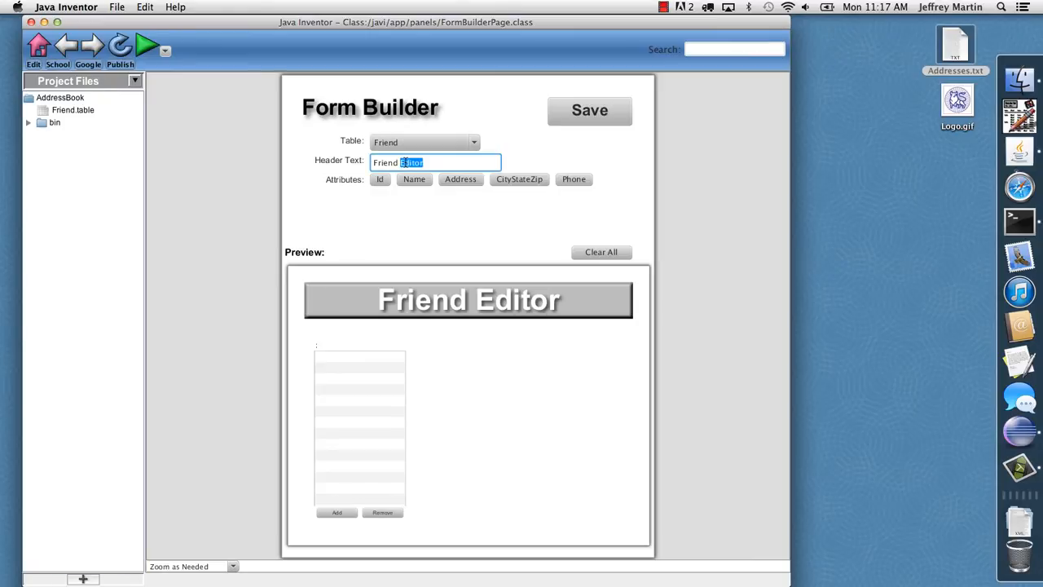
key("super+a")
type("AddressBook")
key("Tab")
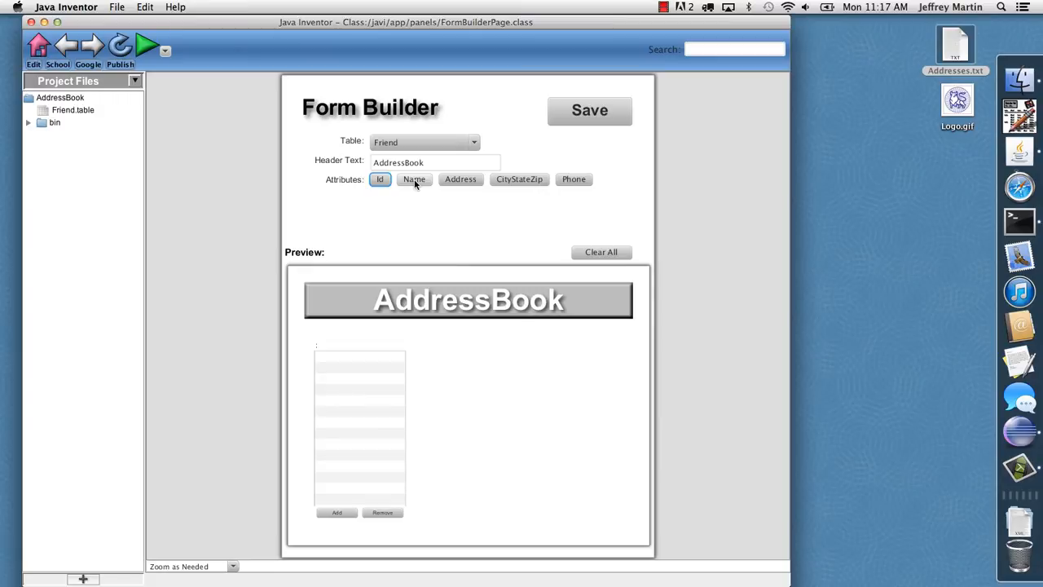
Add the Name, Address, CityStateZip and Phone attributes to the form
left_click(414, 179)
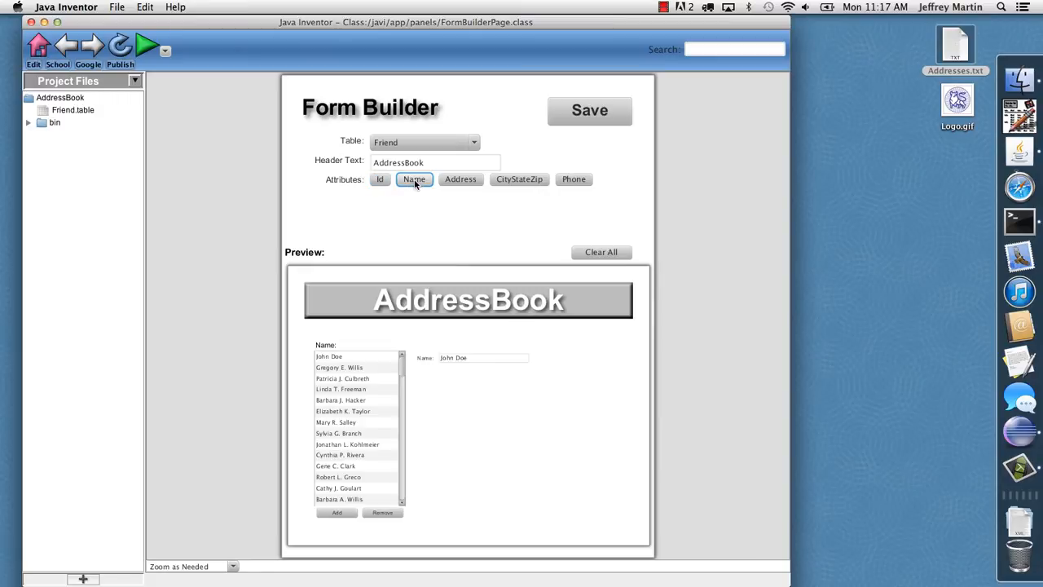
left_click(458, 180)
left_click(516, 179)
left_click(575, 179)
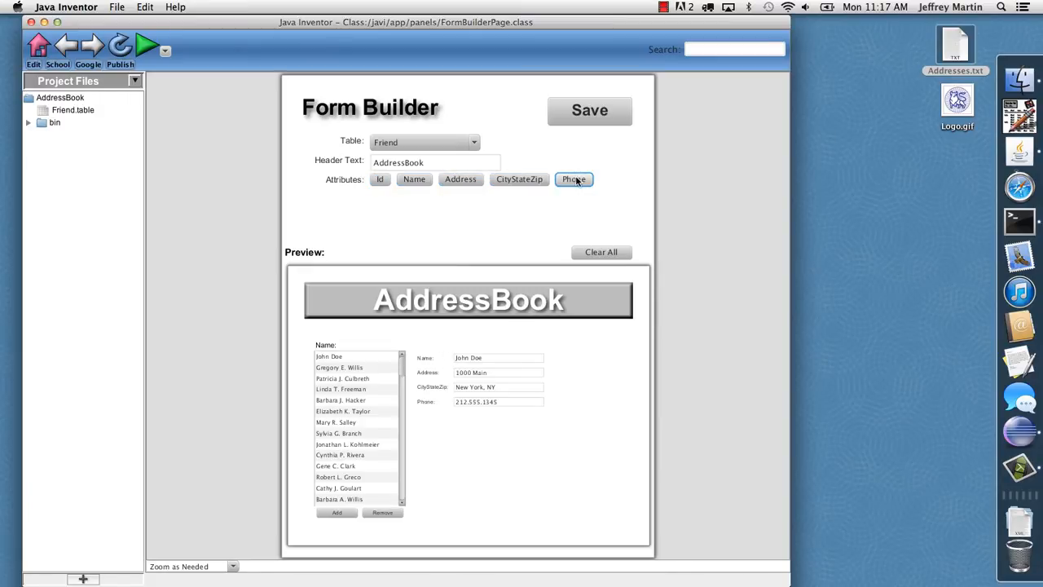
Save the form as a jfx file named AddressInput
left_click(588, 112)
type("A")
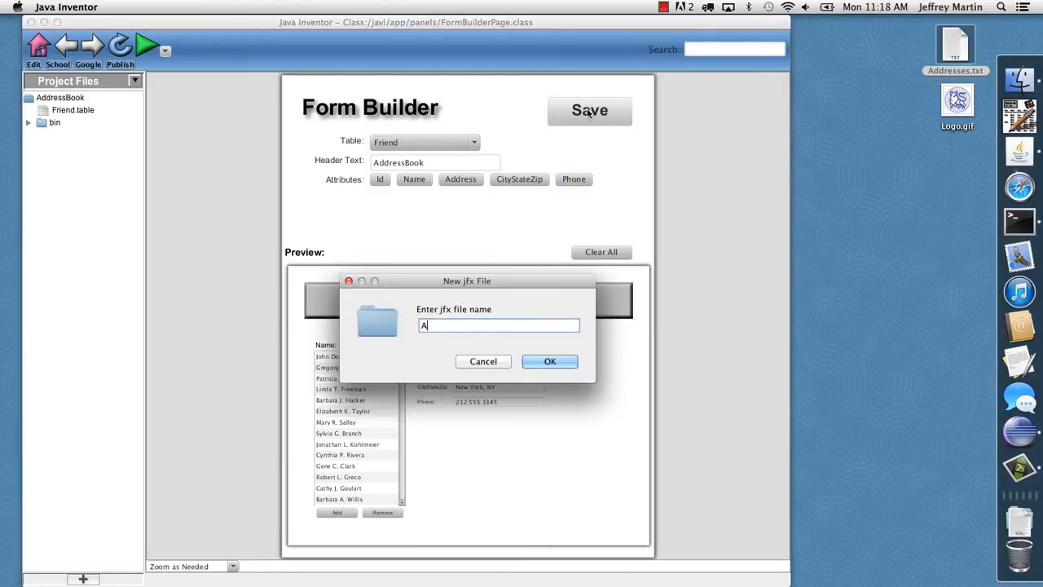
type("ddressInput")
key("Return")
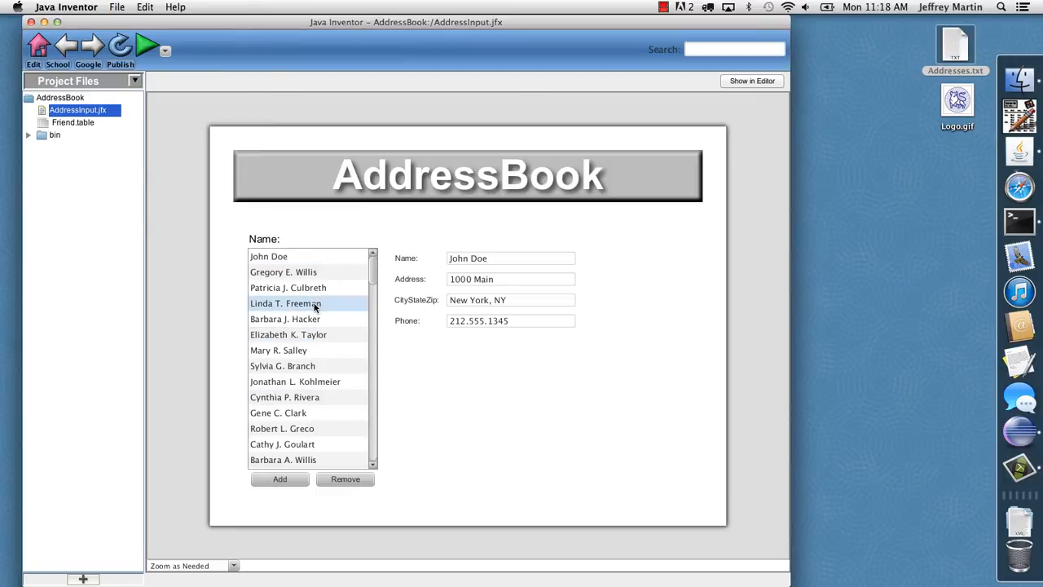
Run the AddressInput form and view the details of several contacts from the name list
left_click(143, 48)
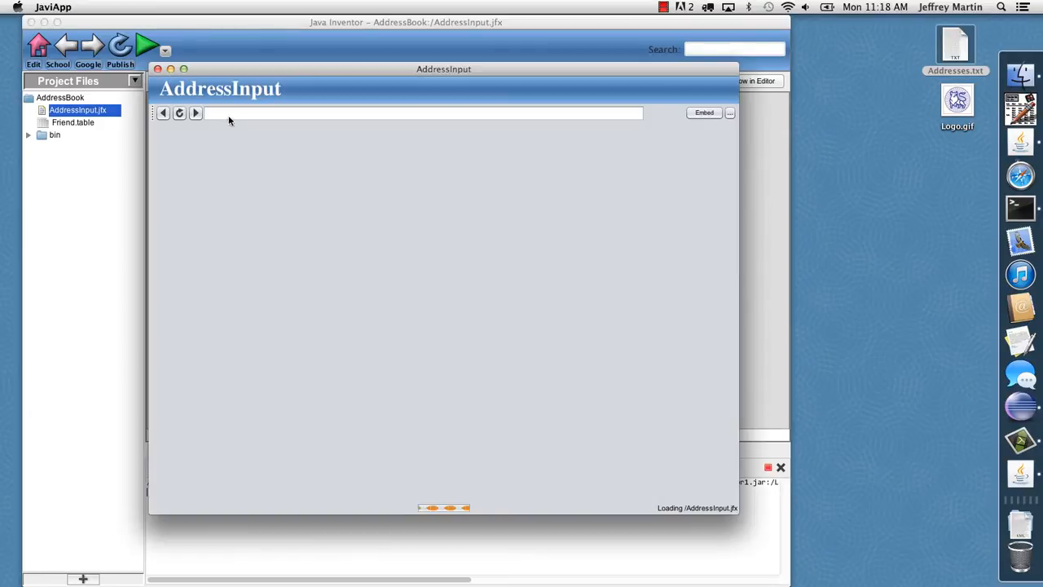
left_click(290, 243)
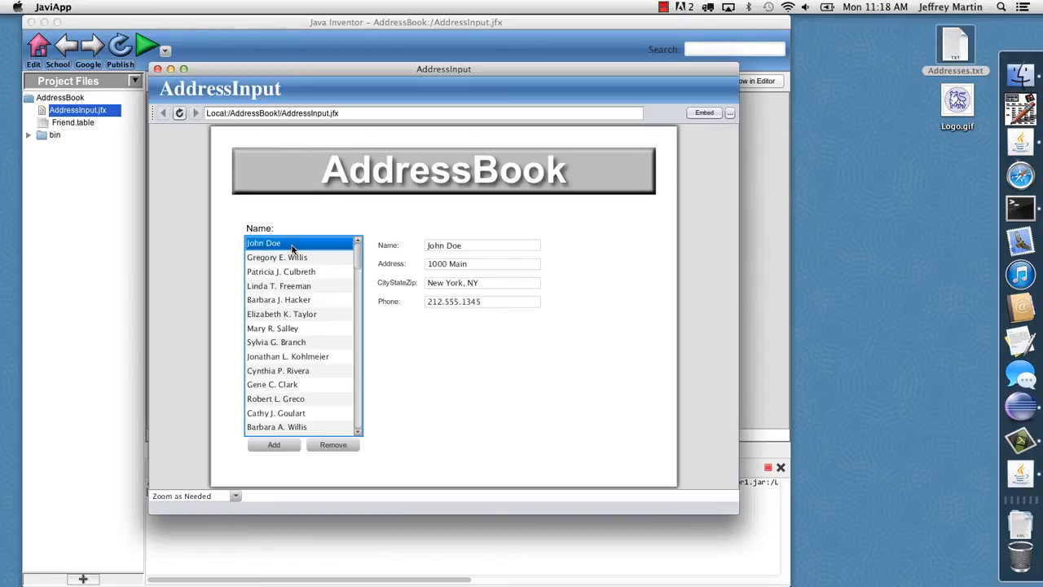
left_click(288, 272)
left_click(291, 313)
left_click(292, 340)
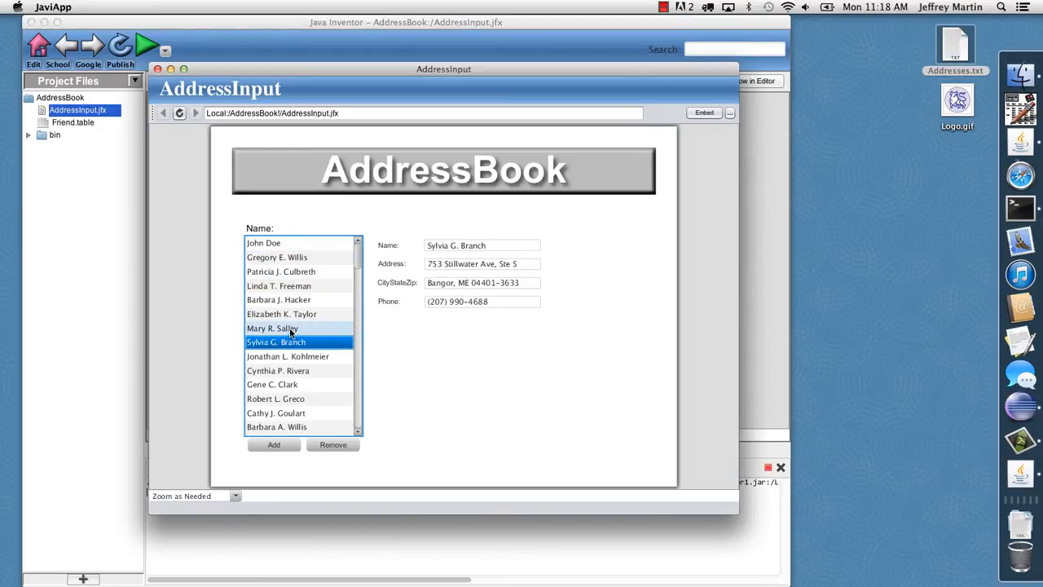
left_click(290, 328)
mouse_move(357, 252)
left_mouse_down()
mouse_move(358, 302)
mouse_move(357, 253)
left_mouse_up()
Add a new contact to the running form and enter the contact's full name and street address
left_click(268, 450)
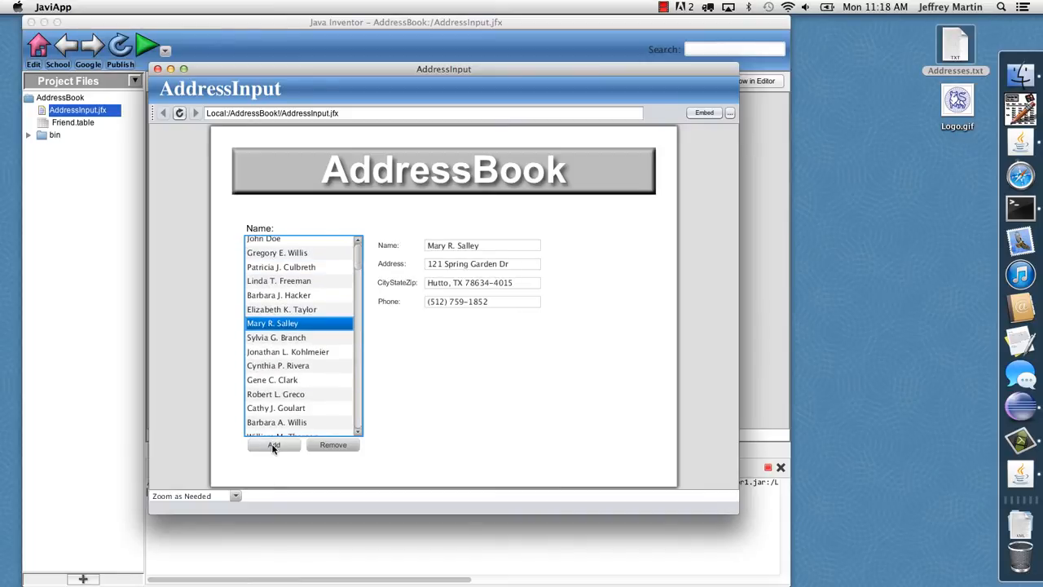
left_click(440, 244)
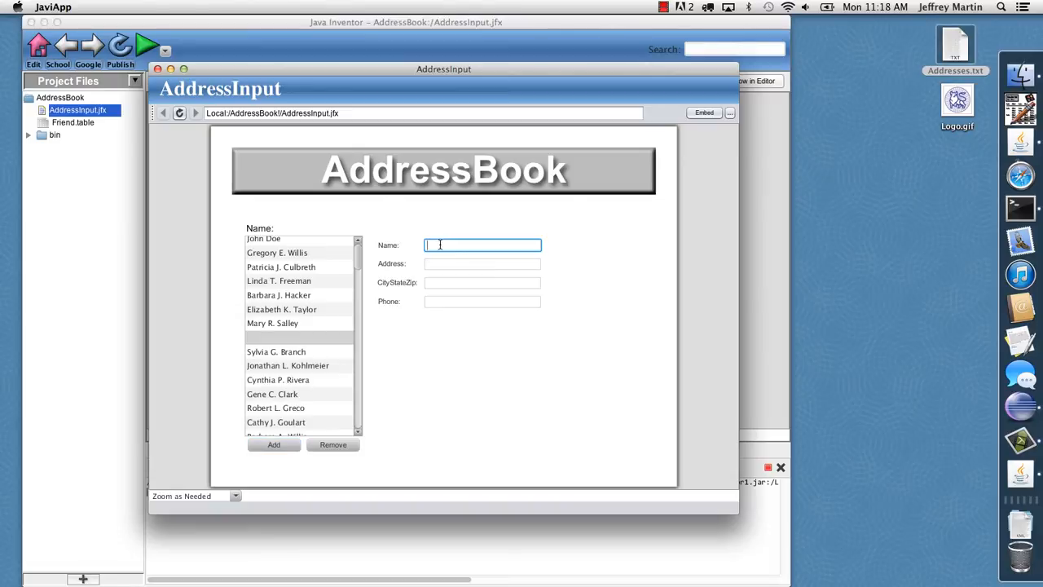
type("Susan Smith")
key("Tab")
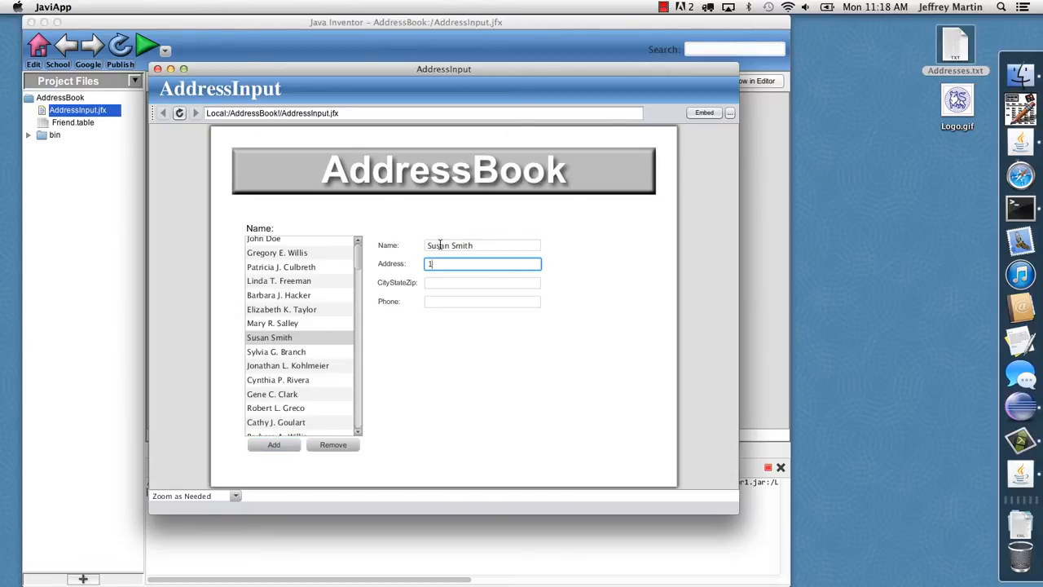
type("100 Oak")
key("Tab")
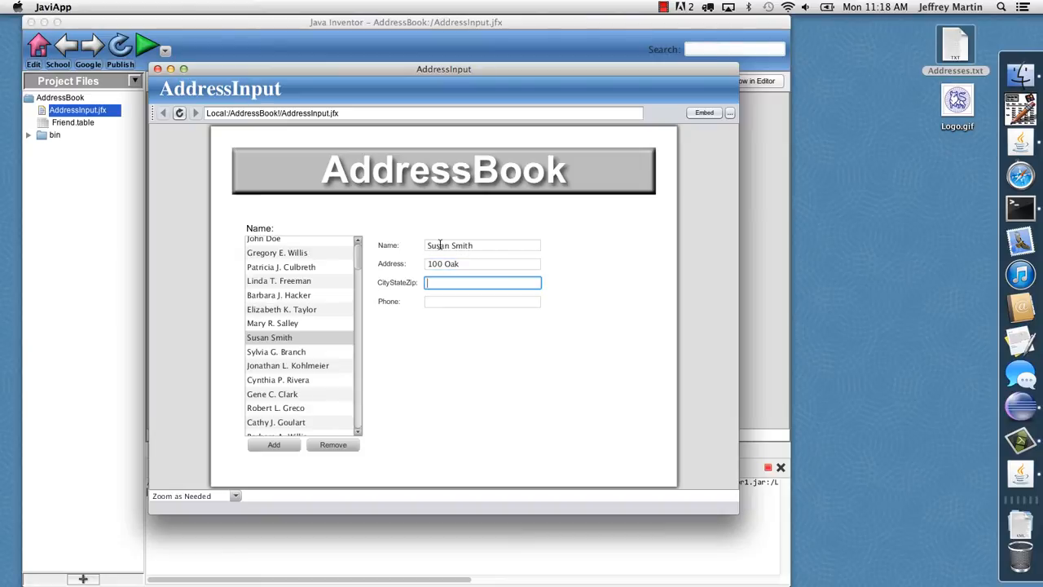
Fill in the new contact's city, state and phone number, and close the running form
type("Dallas, TX")
key("Tab")
type("214.")
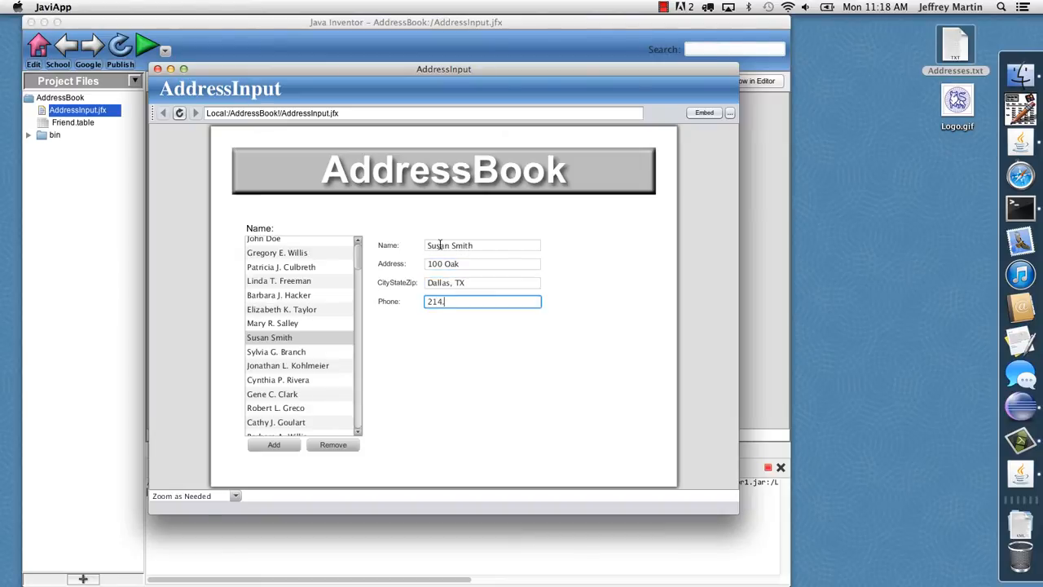
type("555.1345")
left_click(157, 69)
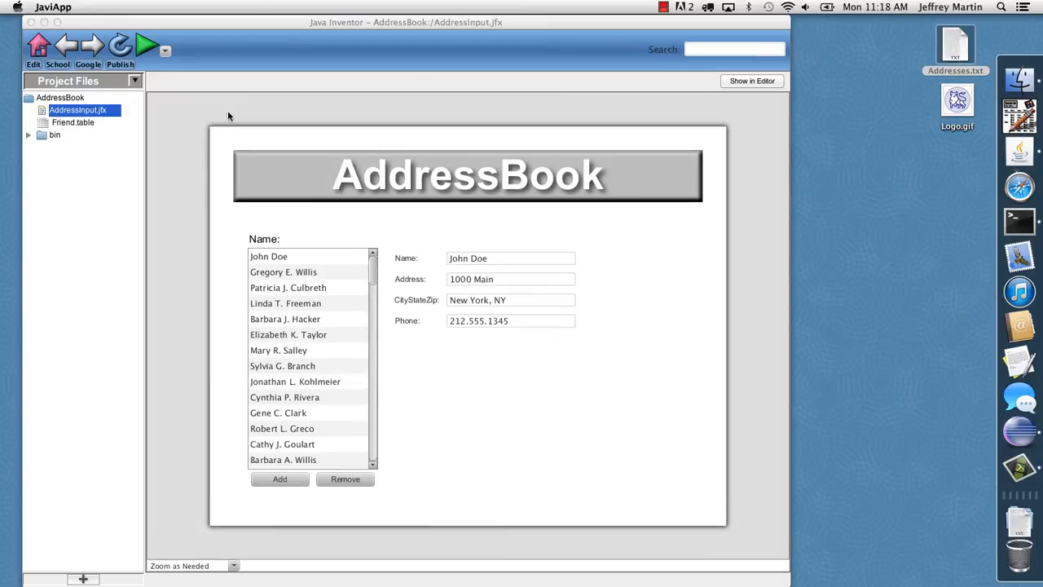
Start a report for the Friend table and set its header text to AddressBook
left_click(64, 122)
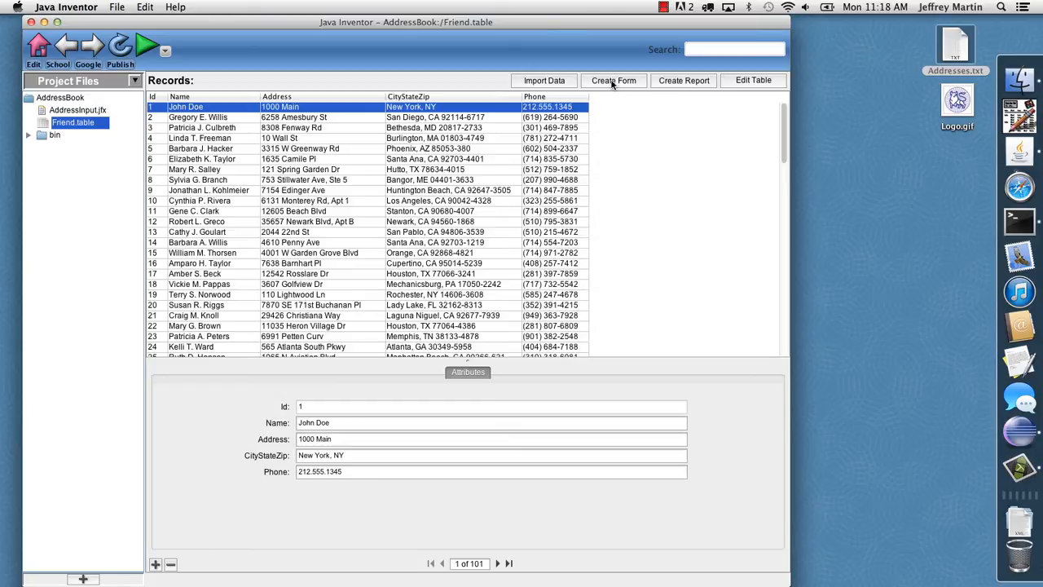
left_click(677, 81)
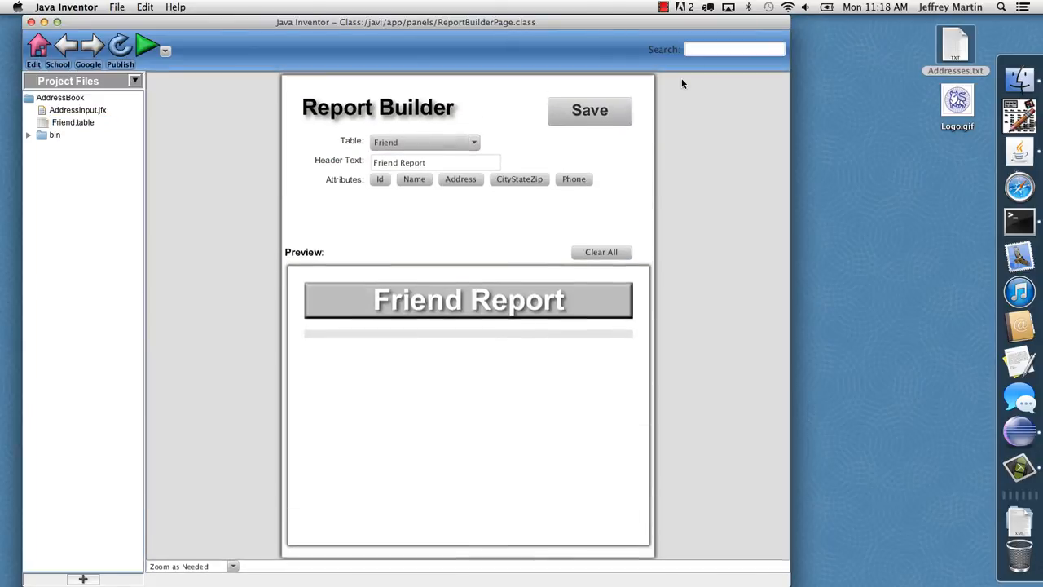
double_click(386, 162)
triple_click(385, 162)
type("AddressB")
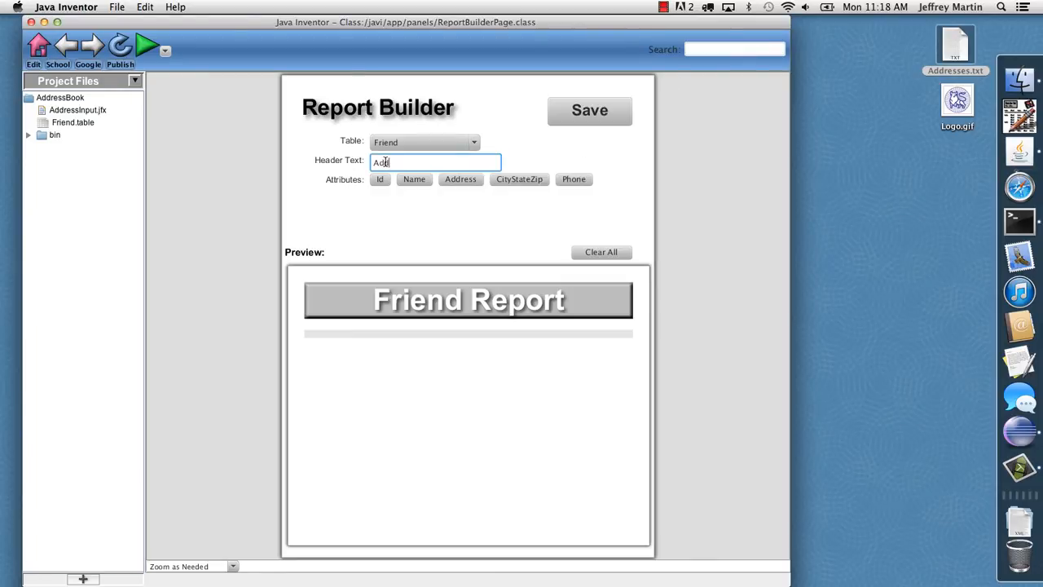
type("ook")
key("Return")
Add the Name, Address, CityStateZip and Phone attributes as columns of the report
left_click(416, 177)
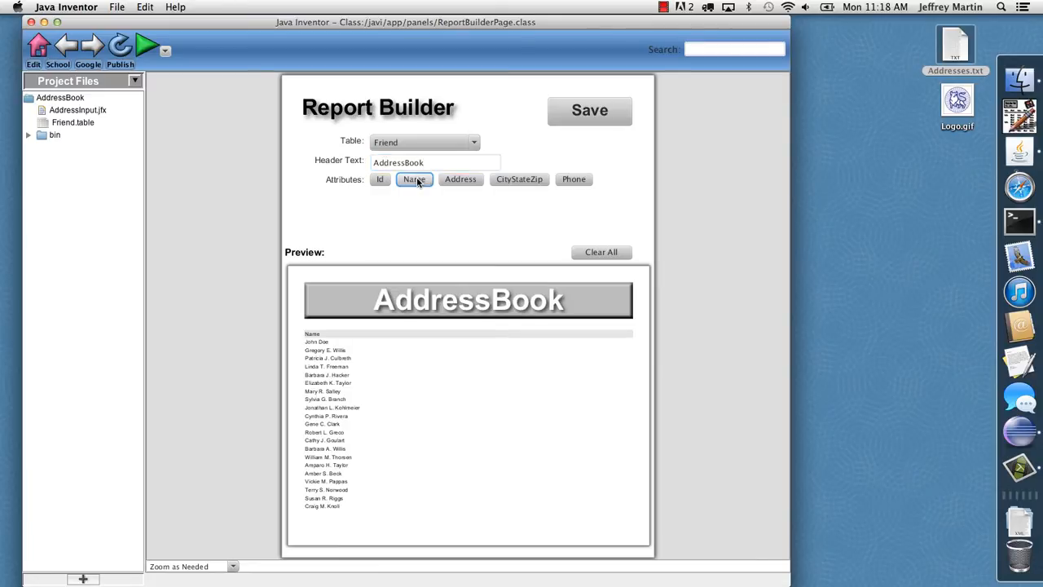
left_click(466, 181)
left_click(507, 181)
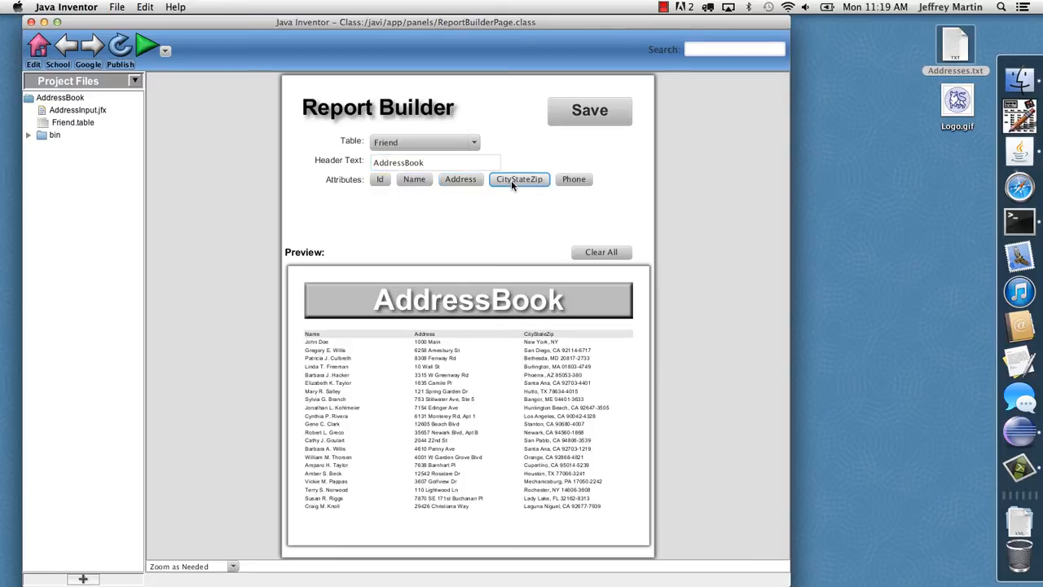
left_click(573, 181)
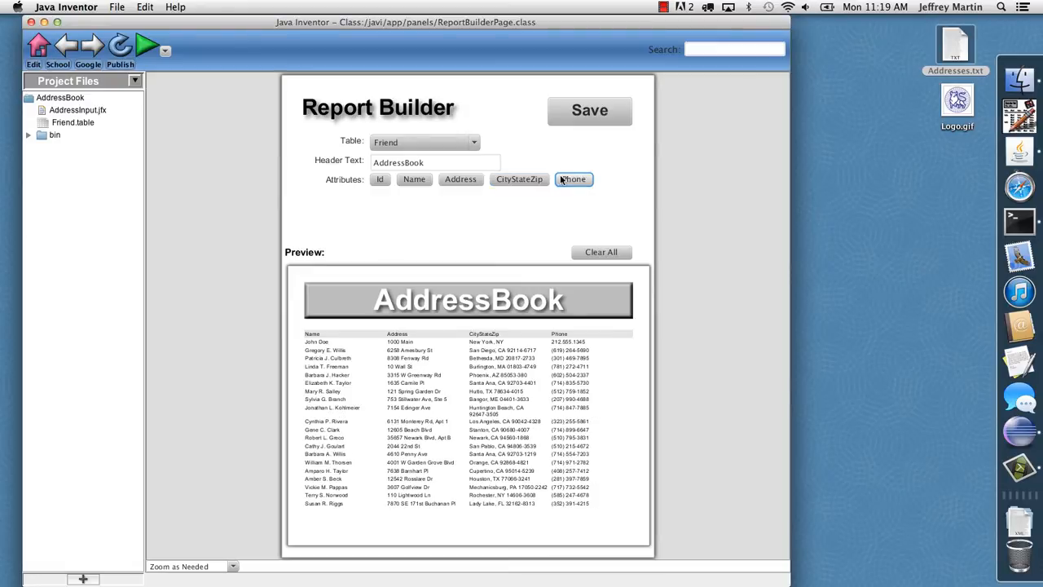
Save the report as an rpt file named AddressBook
left_click(592, 114)
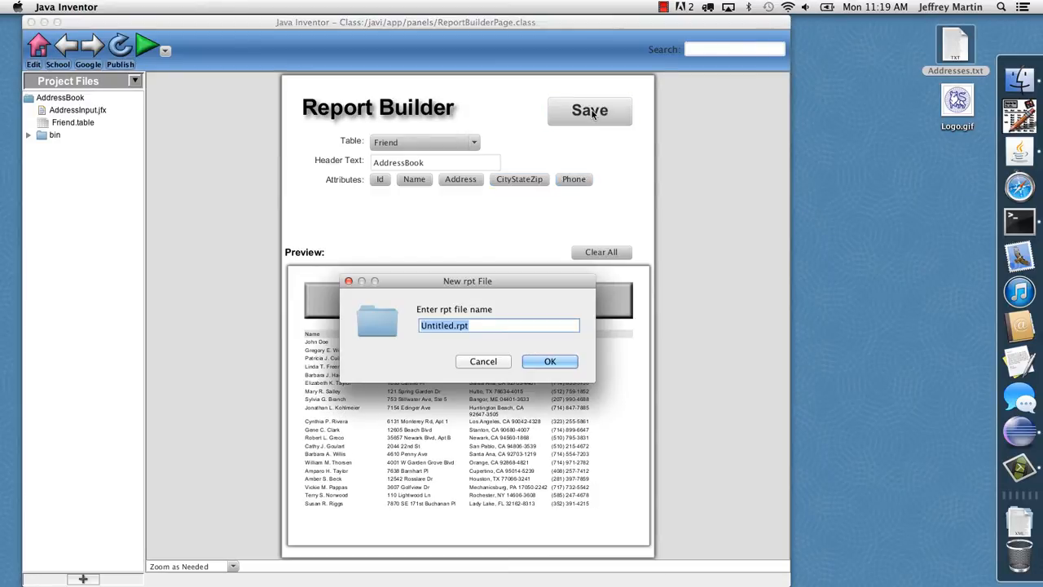
type("AddressBook")
key("Return")
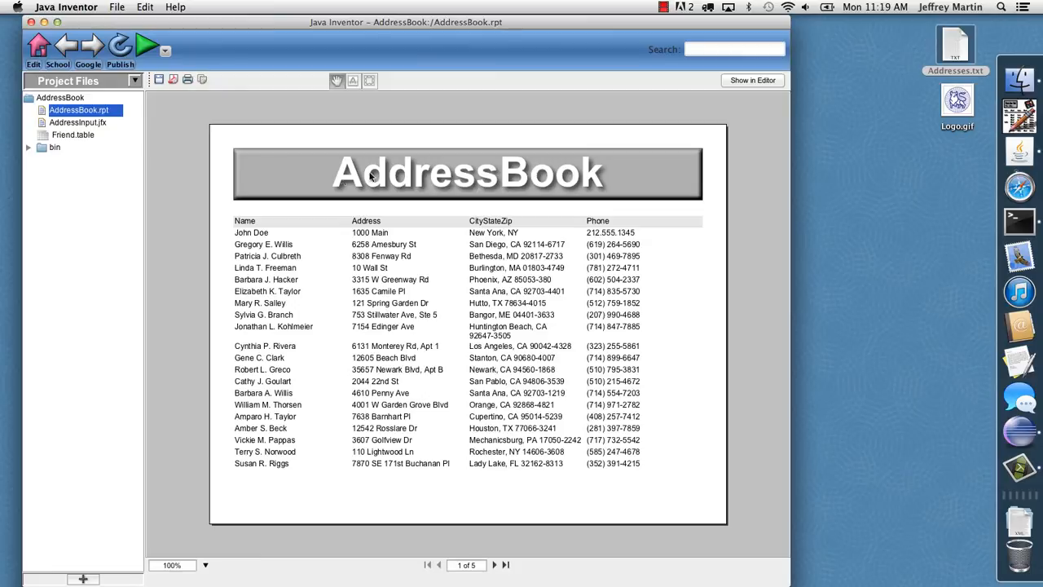
Copy a snapshot of nearly the whole first report page and open the AddressInput form for editing
left_click(367, 78)
left_click_drag(213, 133, 721, 520)
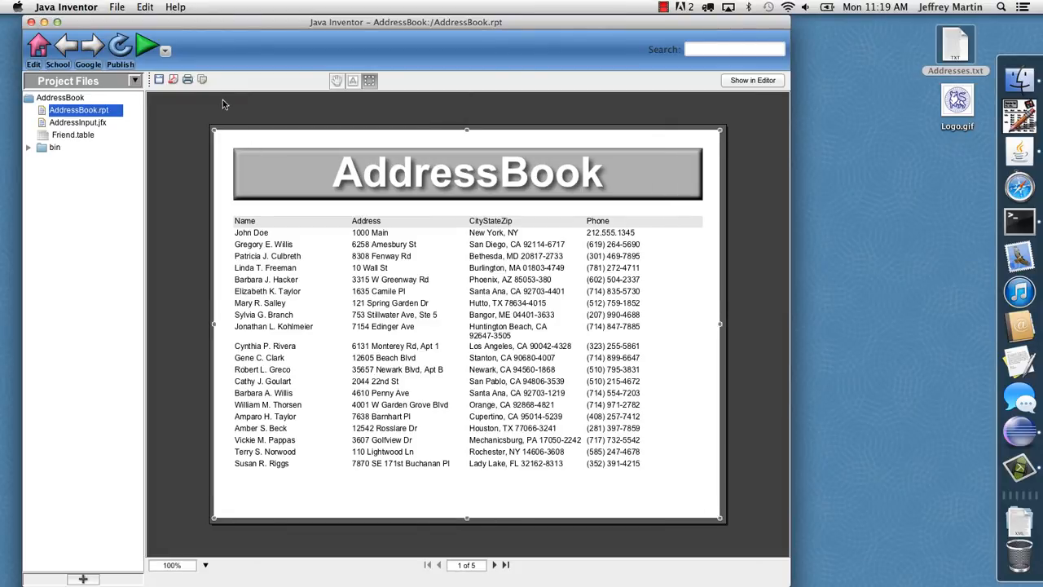
left_click(83, 124)
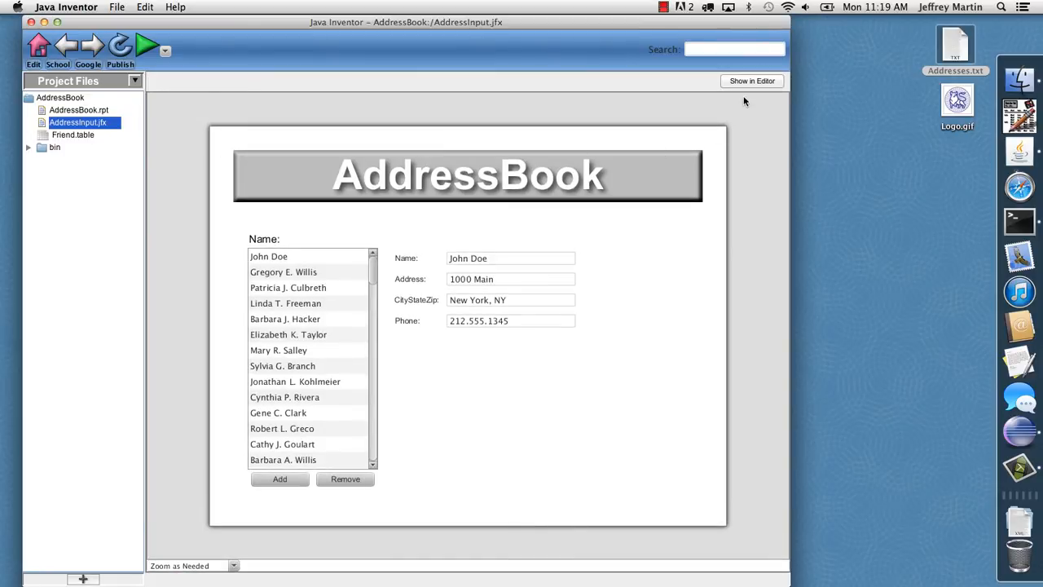
left_click(747, 82)
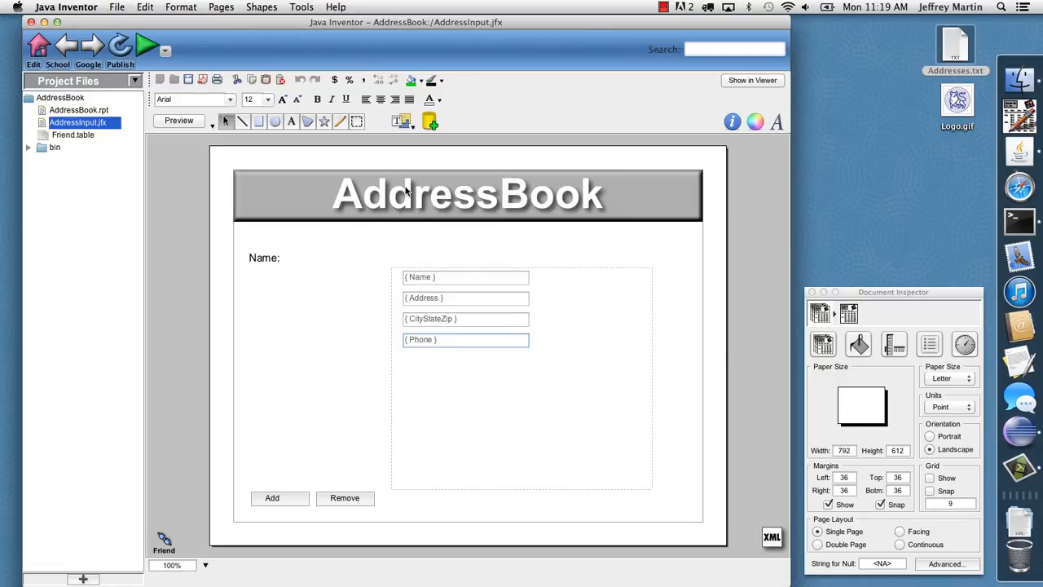
Paste the report snapshot into the form and shrink it to a 25% thumbnail below and right of the Phone field
left_click(501, 253)
key("super+v")
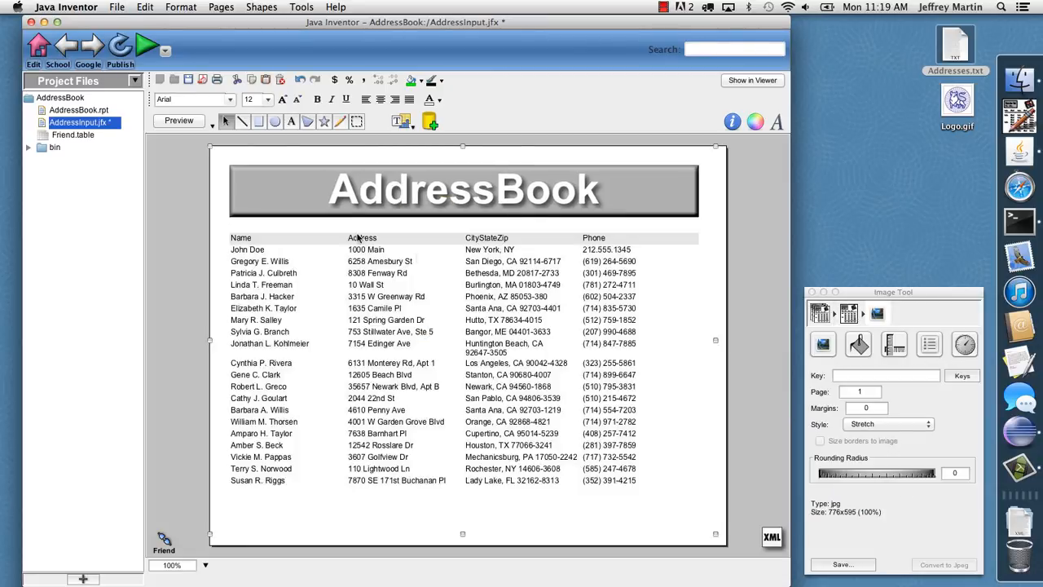
left_click_drag(212, 149, 587, 434)
left_click_drag(634, 475, 565, 438)
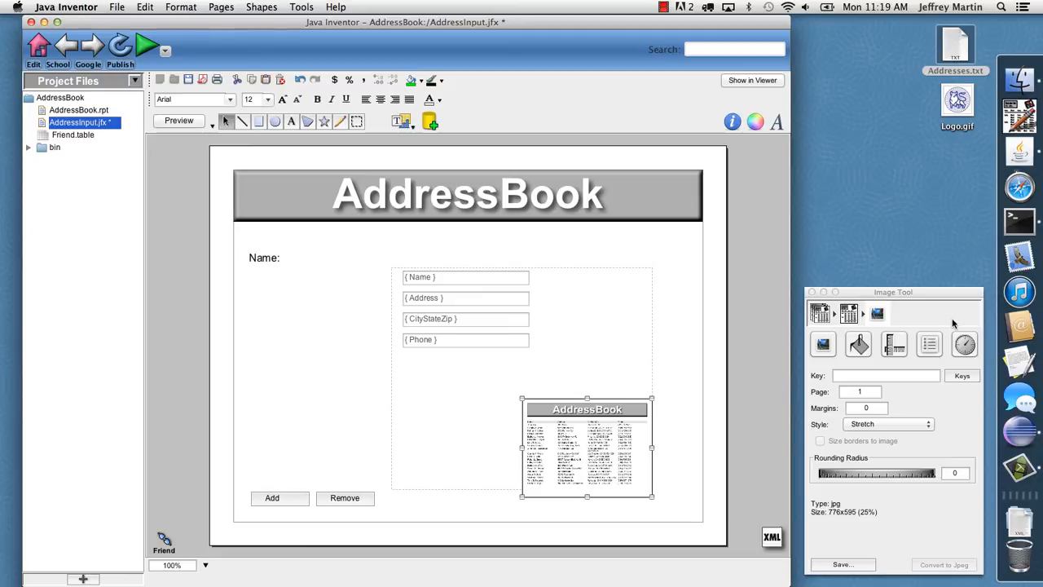
Link the report thumbnail to the URL AddressBook.rpt and save the form
left_click(928, 344)
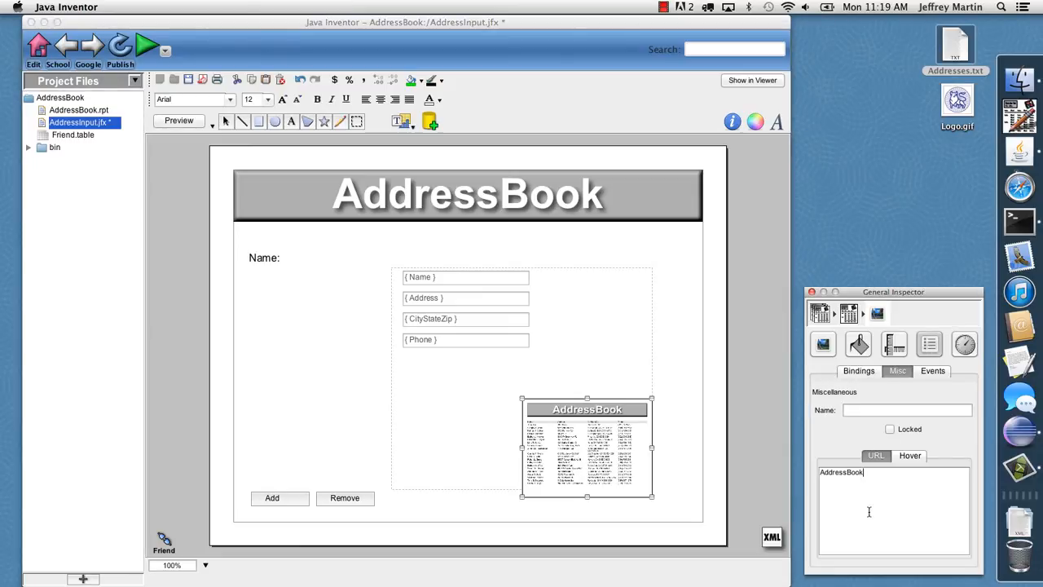
left_click(587, 437)
key("super+s")
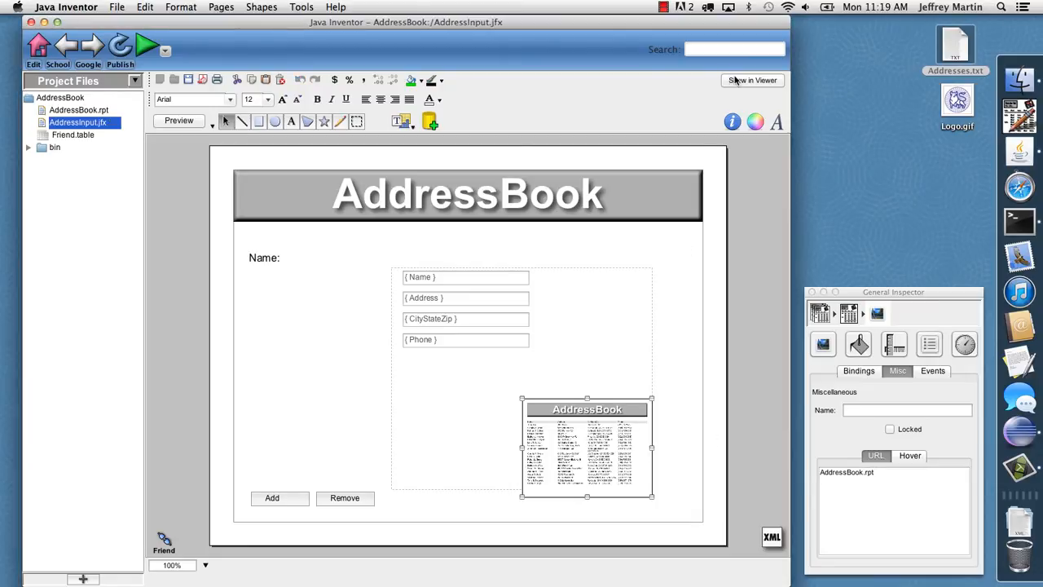
Run the AddressInput form, view the details of several contacts, and open the AddressBook report through its thumbnail
left_click(736, 76)
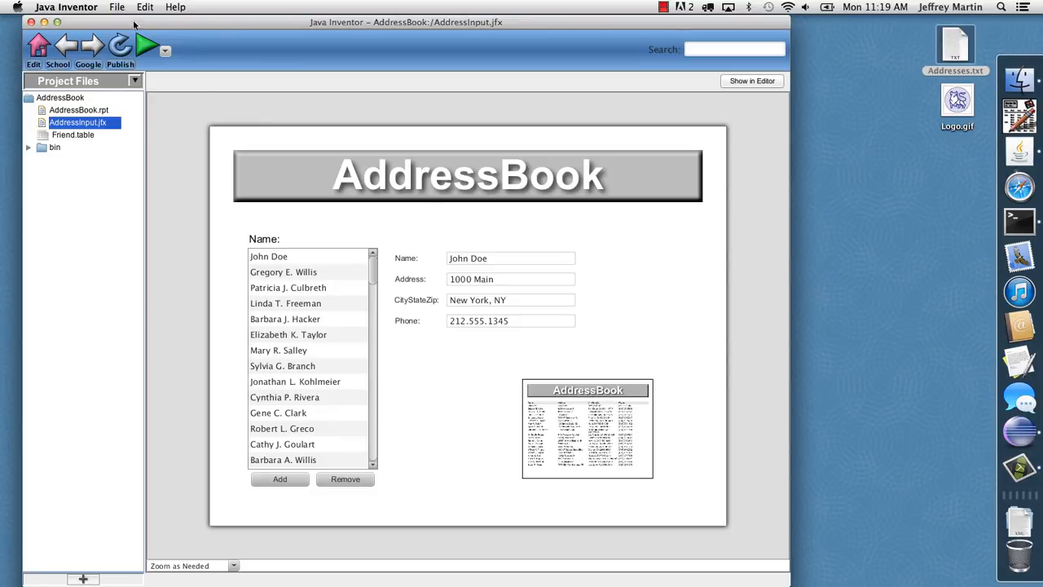
left_click(145, 46)
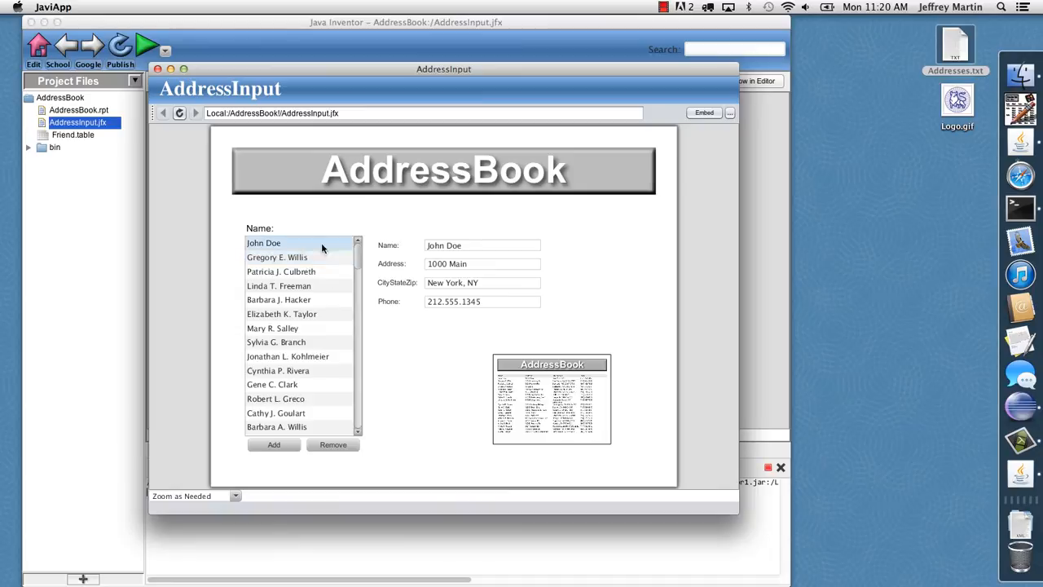
left_click(302, 271)
left_click(295, 304)
left_click(322, 272)
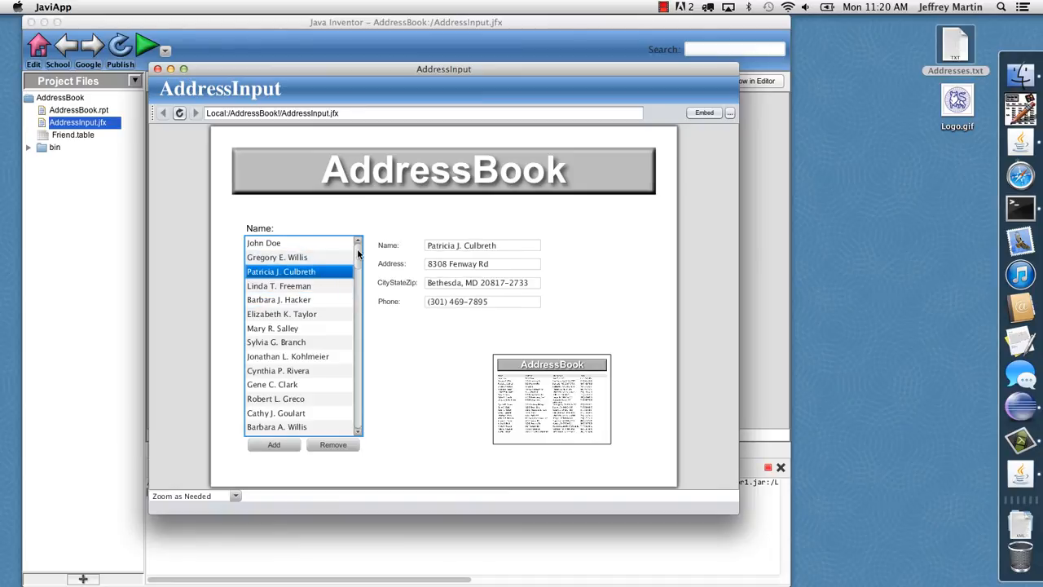
scroll(342, 296, "down", 8)
left_click(343, 295)
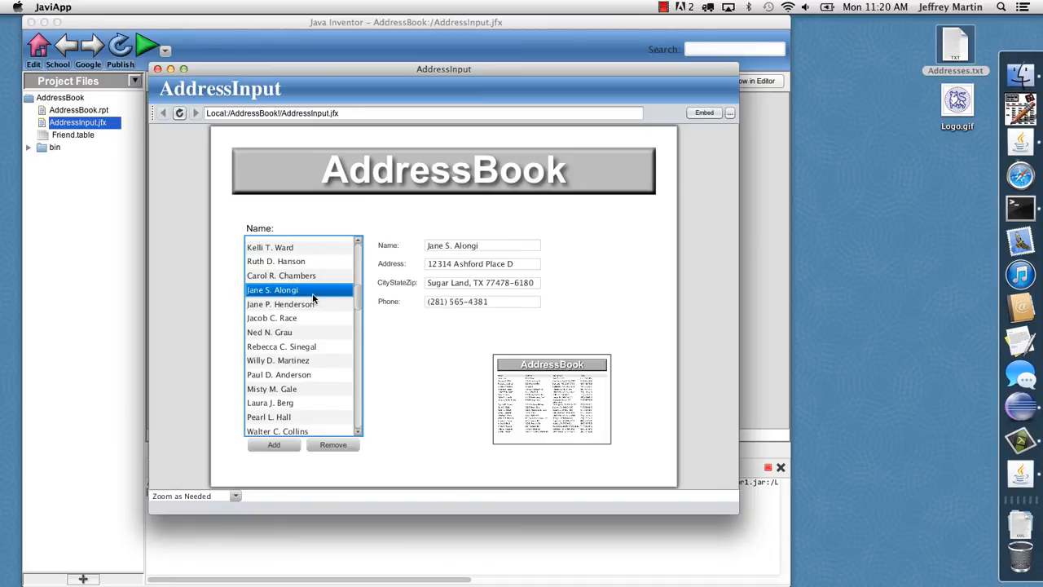
left_click(560, 394)
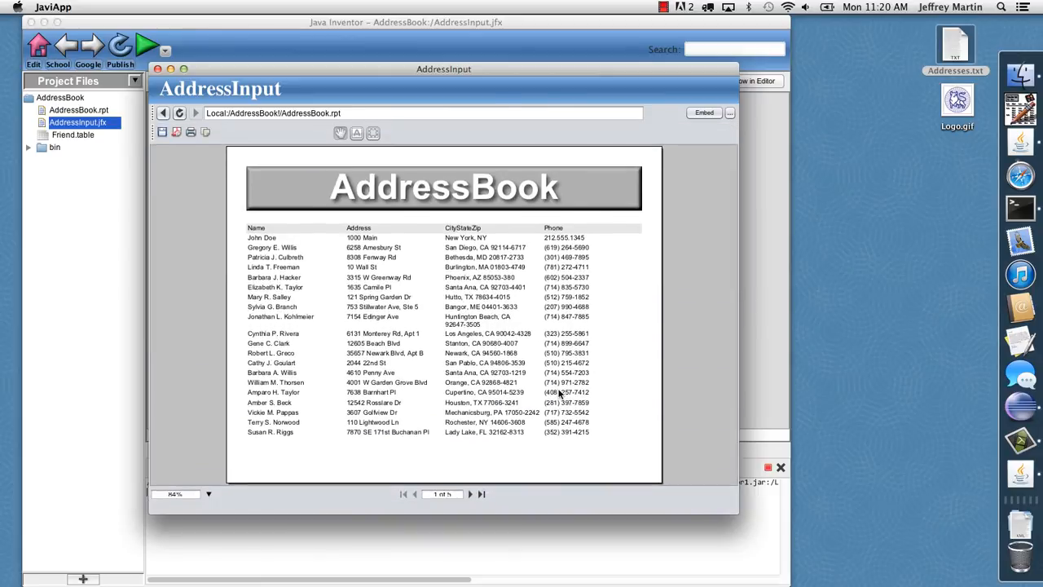